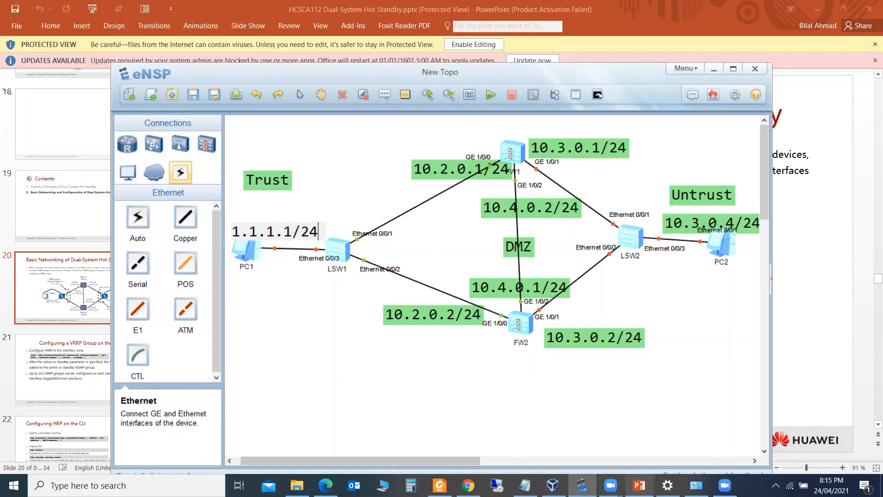
Switch from the PowerPoint slide back to the eNSP hot-standby topology
{"action": "left_click", "coordinate": [638, 485]}
{"action": "key", "text": "alt+Tab"}
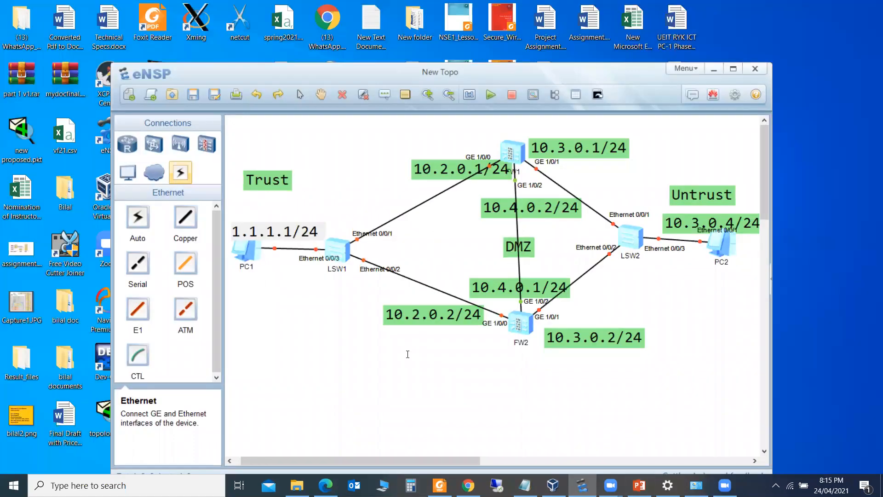
Change PC1's address label to 1.1.1.10/24
{"action": "key", "text": "Right"}
{"action": "type", "text": "0"}
{"action": "left_click", "coordinate": [300, 342]}
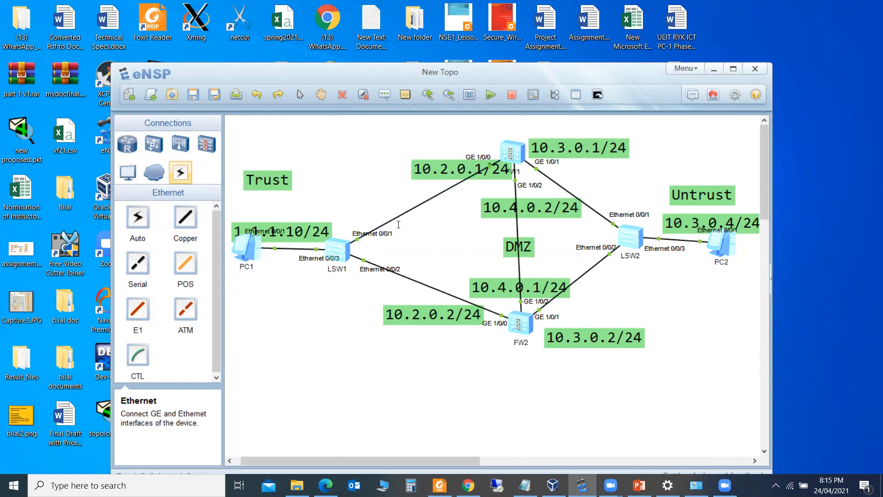
Add a three-line note 'VRRP G1 / 1.1.1.1/24 / VIP G1' beside LSW1, then nudge LSW2 slightly
{"action": "left_click", "coordinate": [370, 208]}
{"action": "type", "text": "VRRP G1"}
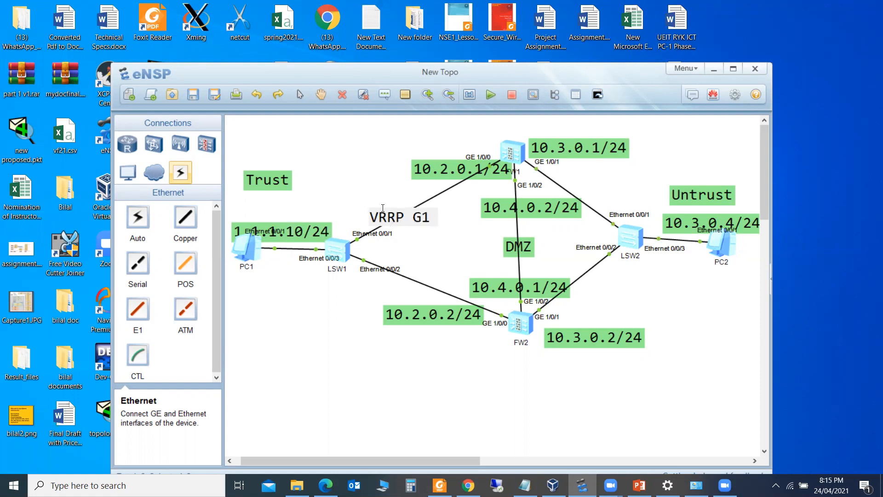
{"action": "key", "text": "Return"}
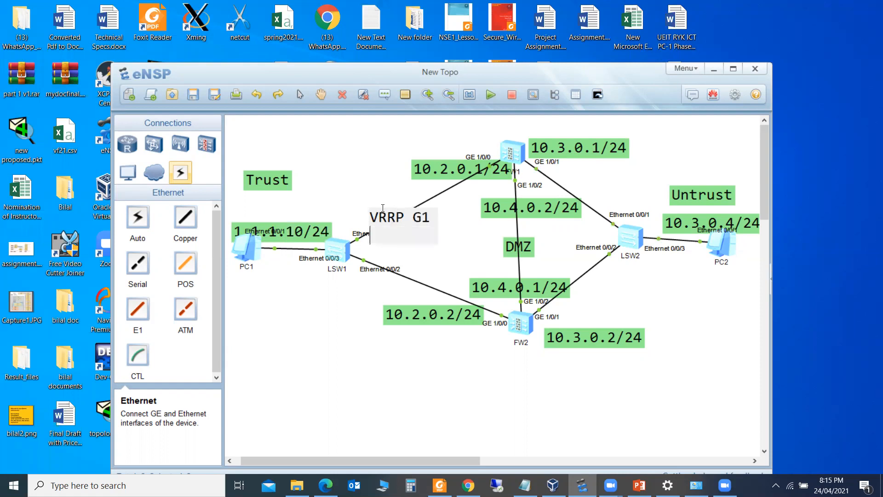
{"action": "type", "text": "1.1.1.1/24"}
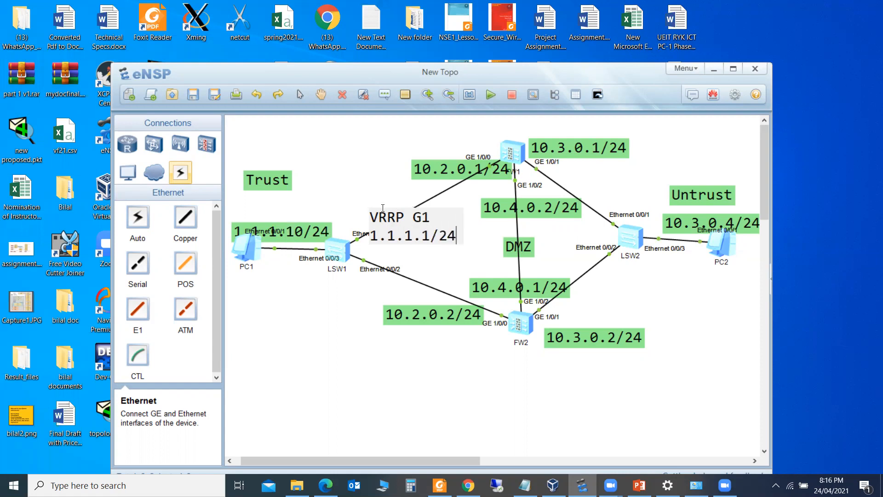
{"action": "key", "text": "Return"}
{"action": "type", "text": "VIP  G1"}
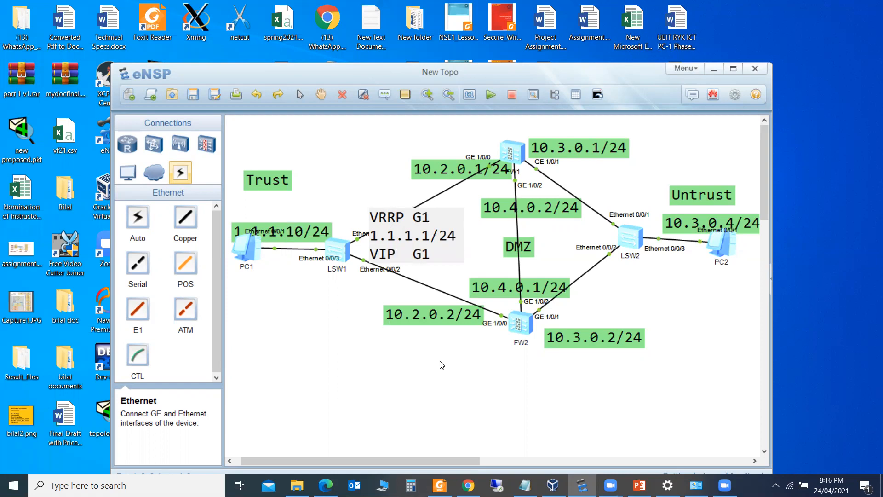
{"action": "left_click", "coordinate": [604, 275]}
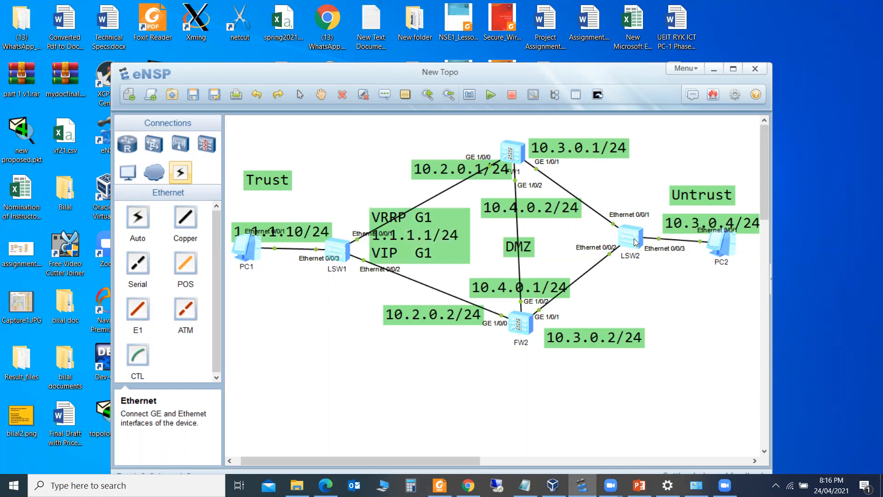
{"action": "left_click_drag", "start_coordinate": [636, 241], "coordinate": [647, 238]}
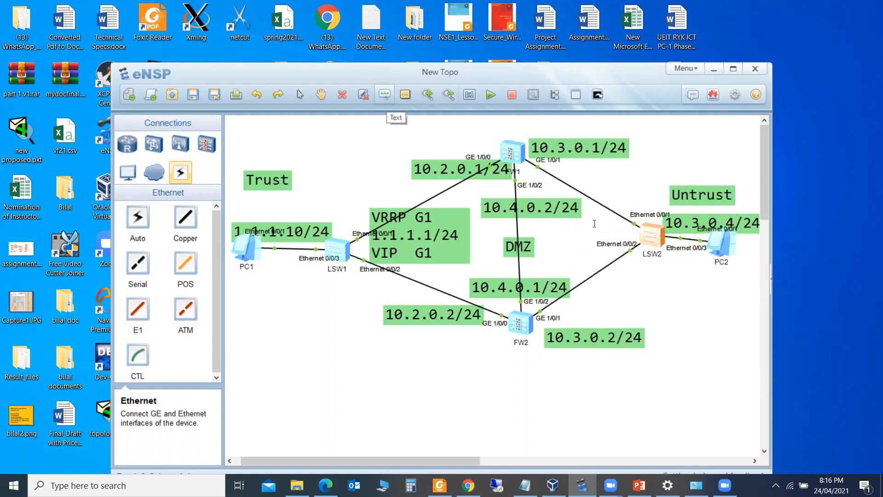
Add a three-line note 'VRRP G2 / 10.3.0.3/24 / VIP' below LSW2
{"action": "left_click", "coordinate": [616, 277]}
{"action": "type", "text": "VRR"}
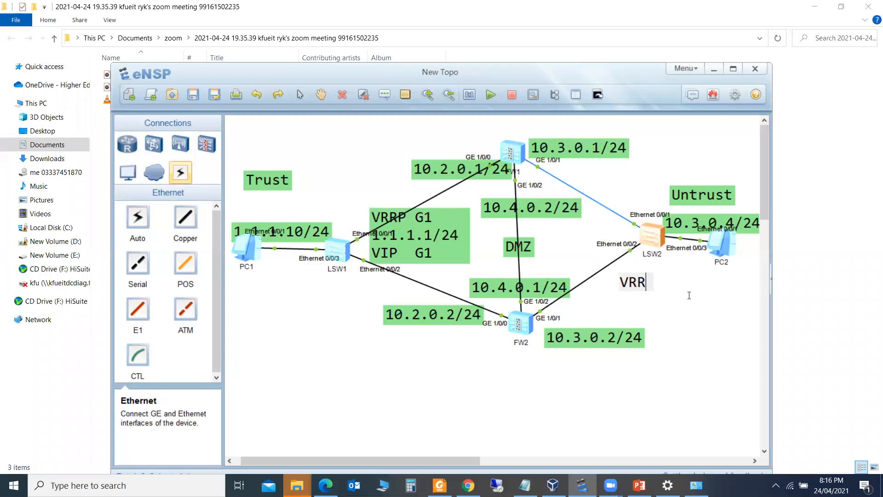
{"action": "type", "text": "P "}
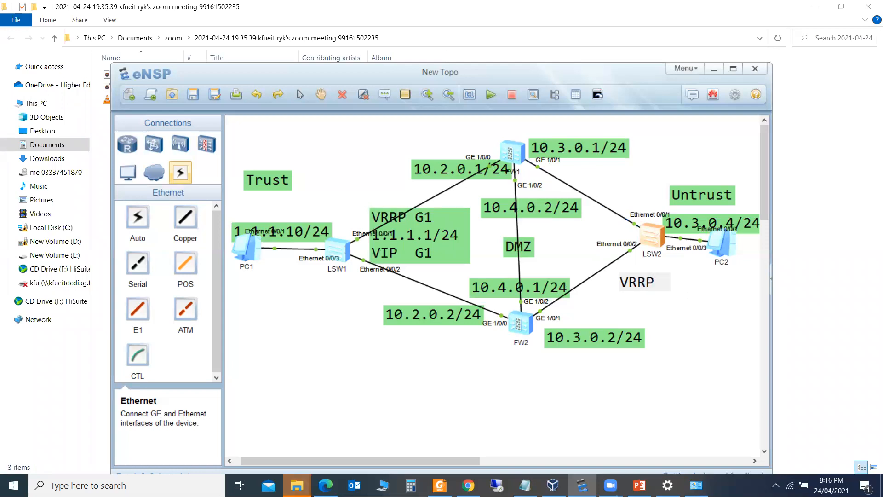
{"action": "type", "text": "G2"}
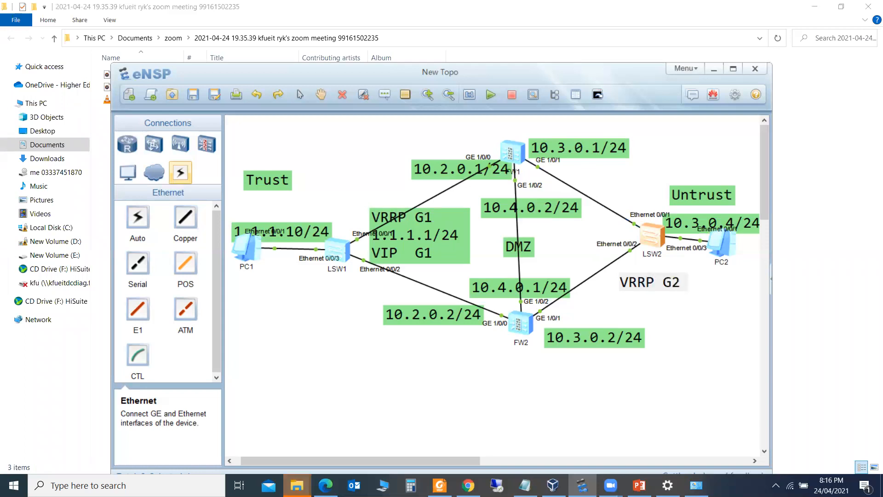
{"action": "key", "text": "Return"}
{"action": "type", "text": "10.3.0."}
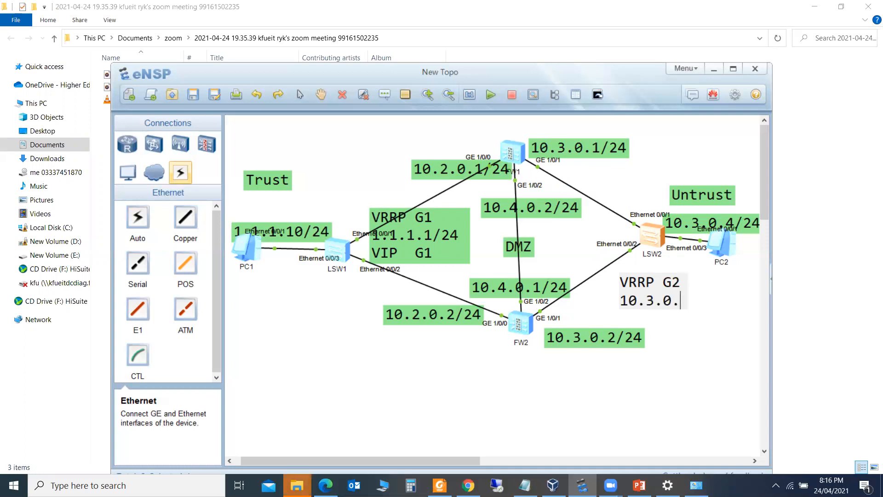
{"action": "type", "text": "3/24"}
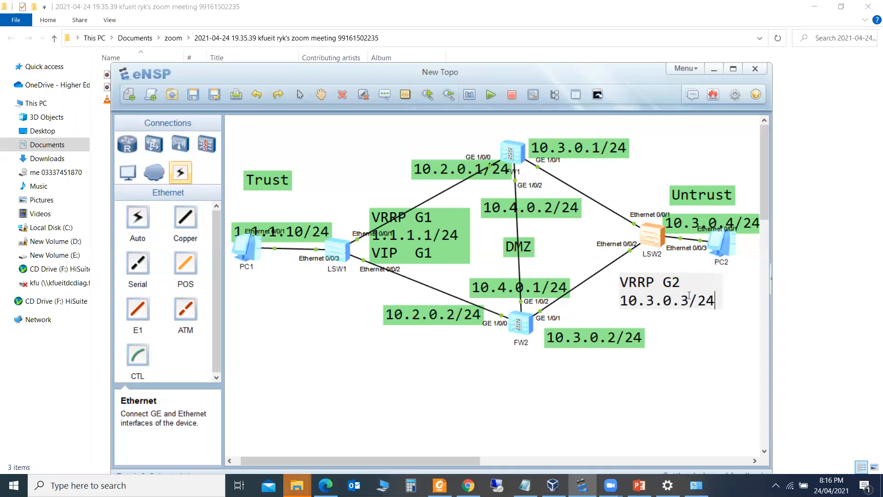
{"action": "key", "text": "Return"}
{"action": "type", "text": "VIP"}
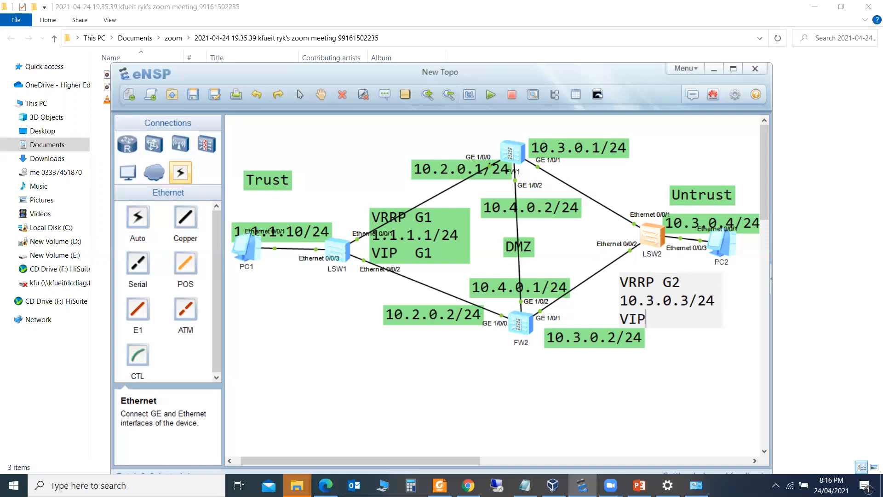
{"action": "left_click", "coordinate": [442, 382]}
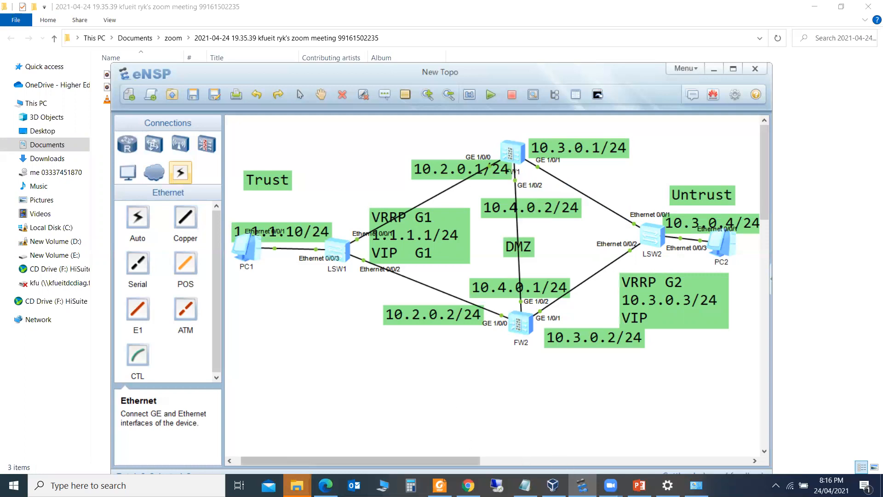
{"action": "mouse_move", "coordinate": [582, 485]}
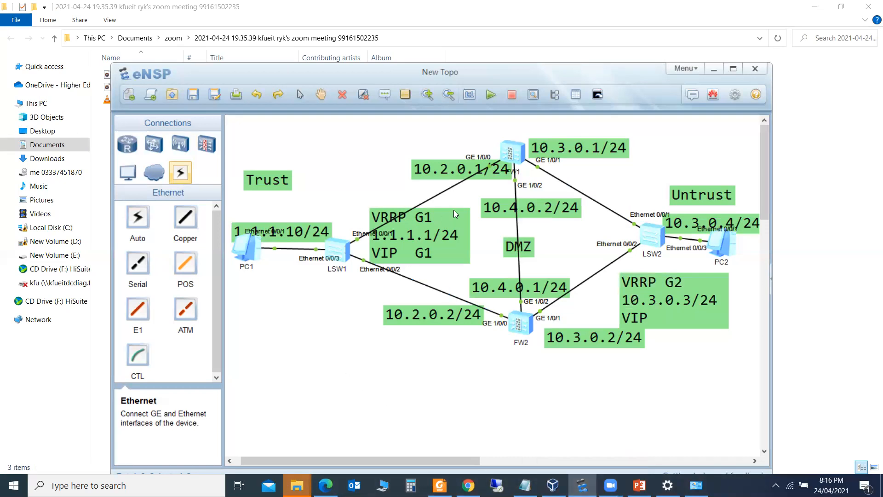
Open PC1's settings and enter IP 1.1.1.10 with mask 255.255.255.0
{"action": "left_click", "coordinate": [247, 248]}
{"action": "double_click", "coordinate": [246, 249]}
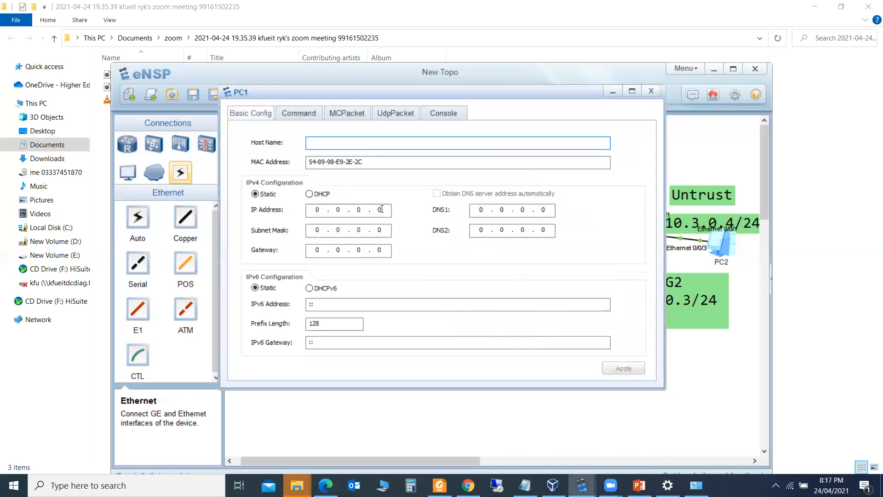
{"action": "left_click", "coordinate": [381, 209]}
{"action": "type", "text": "1."}
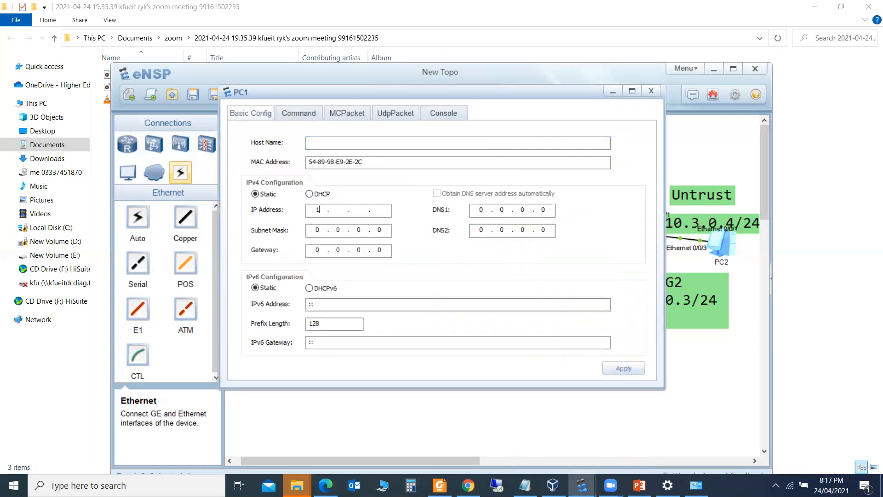
{"action": "type", "text": "1.1.1"}
{"action": "key", "text": "Tab"}
{"action": "left_click", "coordinate": [385, 210]}
{"action": "type", "text": "0"}
{"action": "key", "text": "Tab"}
{"action": "type", "text": "255.255.255"}
{"action": "key", "text": "Tab"}
Set PC1's gateway to 1.1.1.1 and close its settings window
{"action": "mouse_move", "coordinate": [415, 92]}
{"action": "left_mouse_down"}
{"action": "mouse_move", "coordinate": [457, 318]}
{"action": "mouse_move", "coordinate": [424, 83]}
{"action": "left_mouse_up"}
{"action": "type", "text": "1 . 1"}
{"action": "key", "text": "BackSpace"}
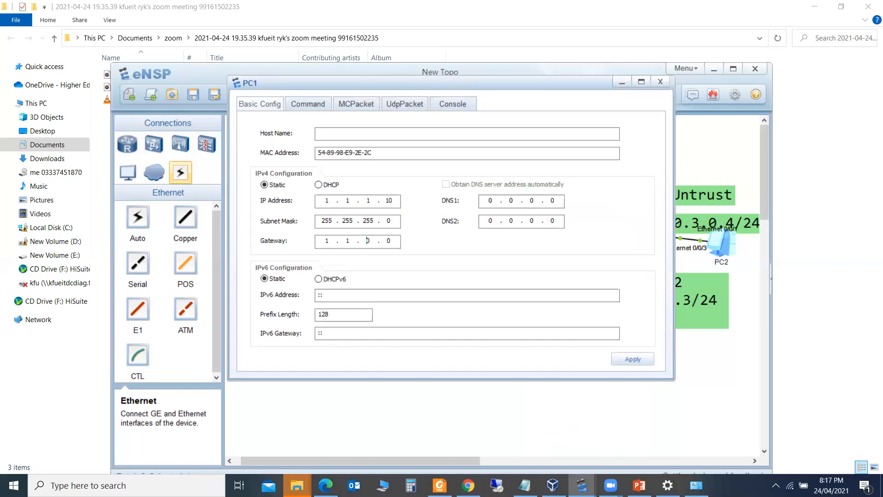
{"action": "key", "text": "BackSpace"}
{"action": "type", "text": "1"}
{"action": "key", "text": "BackSpace"}
{"action": "type", "text": "1"}
{"action": "left_click_drag", "start_coordinate": [526, 84], "coordinate": [536, 375]}
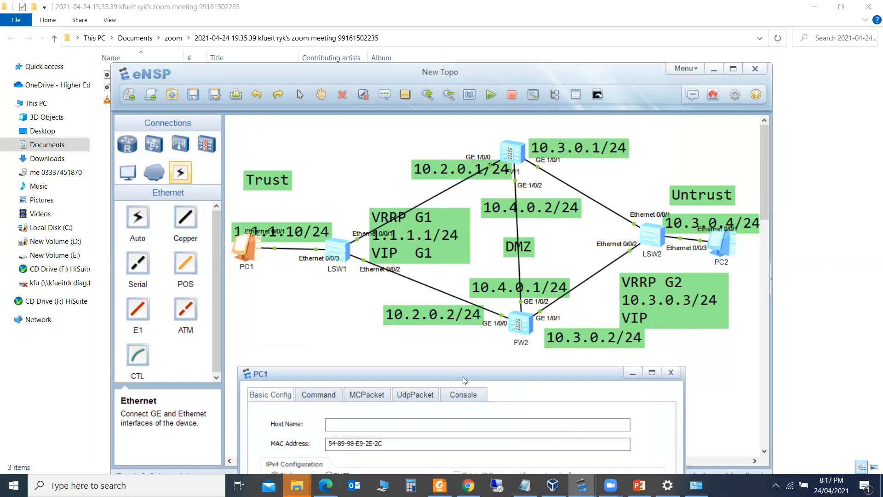
{"action": "left_click_drag", "start_coordinate": [462, 376], "coordinate": [502, 157]}
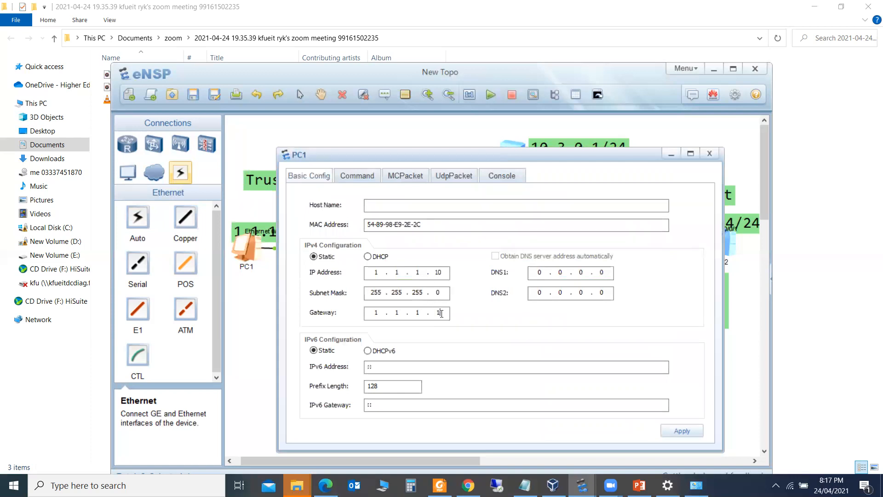
{"action": "key", "text": "Tab"}
{"action": "left_click", "coordinate": [708, 154]}
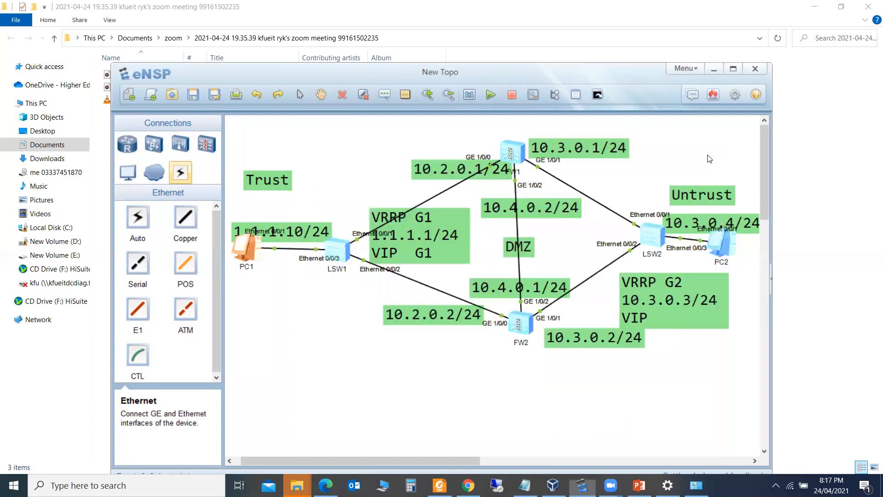
Open PC2's settings and enter IP 10.3.0.4 with mask 255.255.255.0
{"action": "double_click", "coordinate": [725, 248]}
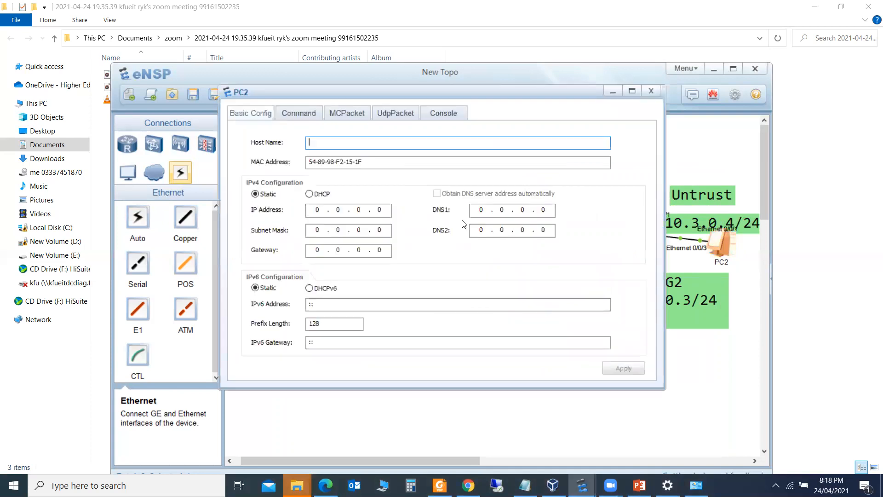
{"action": "key", "text": "BackSpace"}
Set PC2's gateway to 10.3.0.3, apply the settings and close the window
{"action": "key", "text": "BackSpace"}
{"action": "type", "text": "10 . 3 . "}
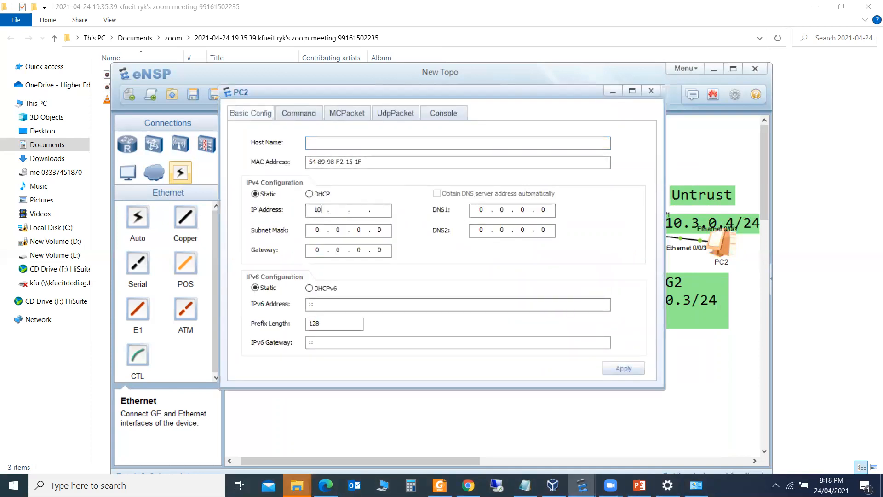
{"action": "type", "text": "0 . 4"}
{"action": "key", "text": "Tab"}
{"action": "type", "text": "255 . "}
{"action": "type", "text": "255 . 255"}
{"action": "key", "text": "Tab"}
{"action": "type", "text": "10.3"}
{"action": "key", "text": "BackSpace"}
{"action": "left_click_drag", "start_coordinate": [483, 94], "coordinate": [348, 124]}
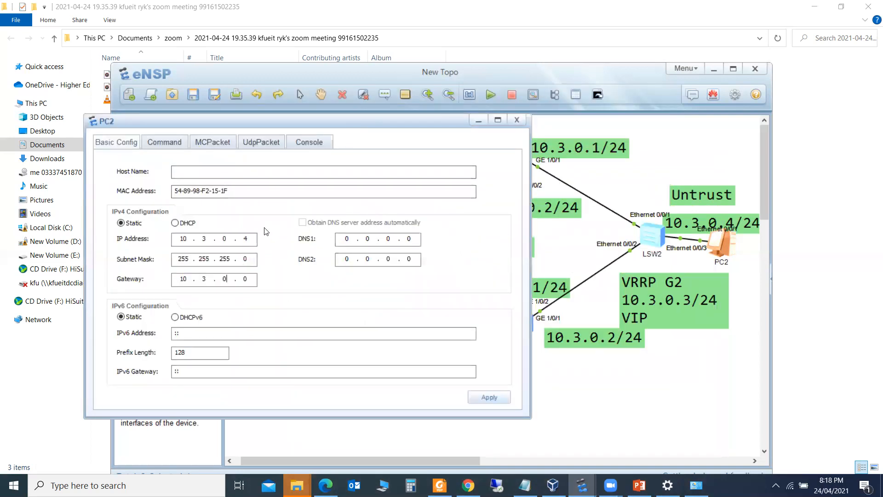
{"action": "left_click_drag", "start_coordinate": [308, 121], "coordinate": [254, 150]}
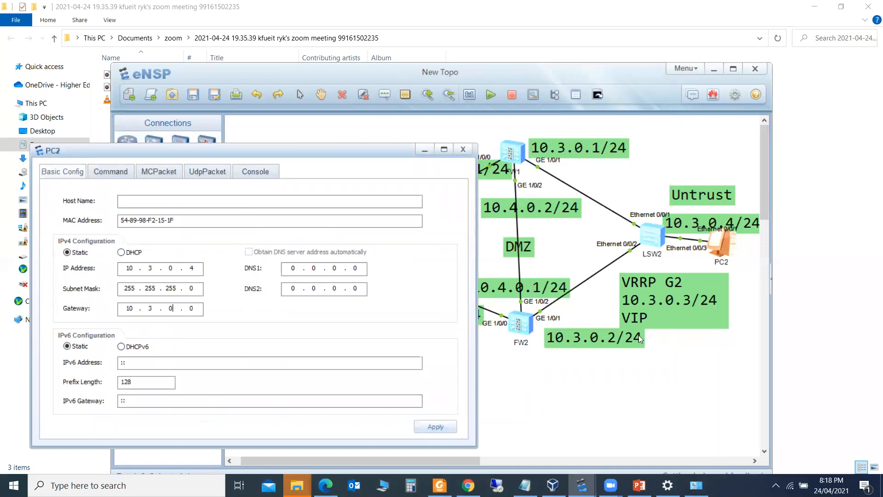
{"action": "type", "text": "3"}
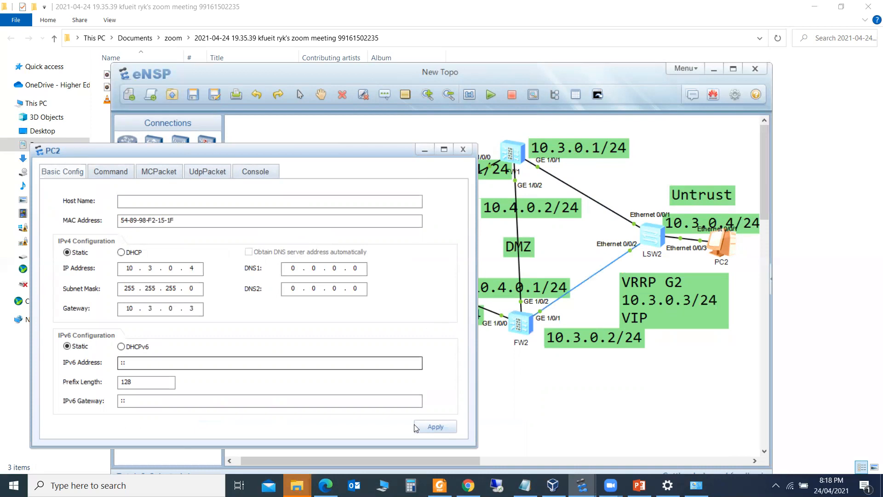
{"action": "left_click", "coordinate": [435, 426]}
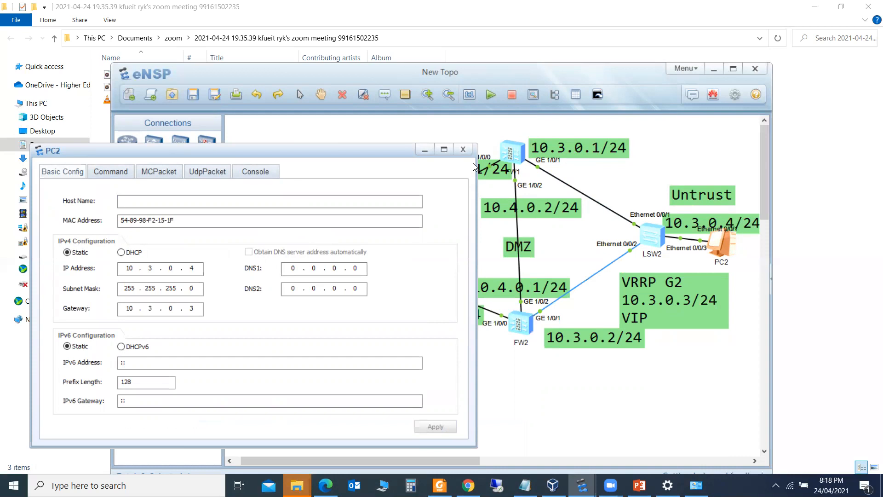
{"action": "left_click", "coordinate": [463, 149]}
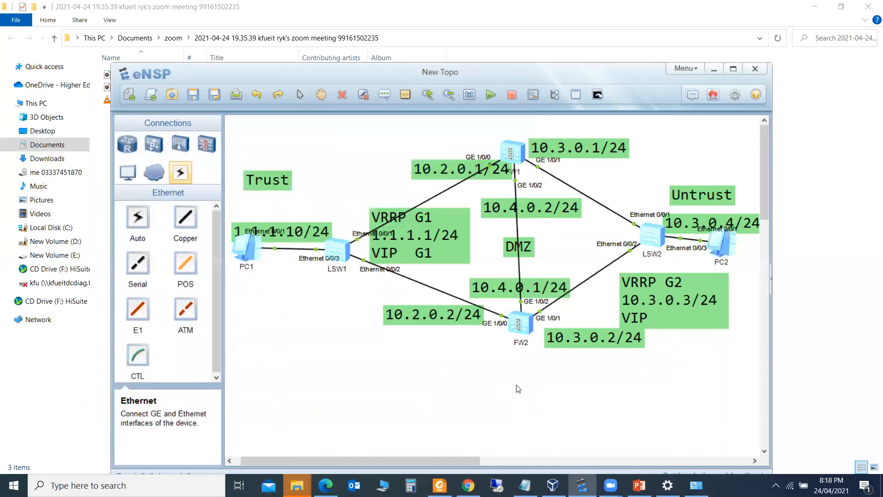
{"action": "left_click_drag", "start_coordinate": [515, 154], "coordinate": [517, 152]}
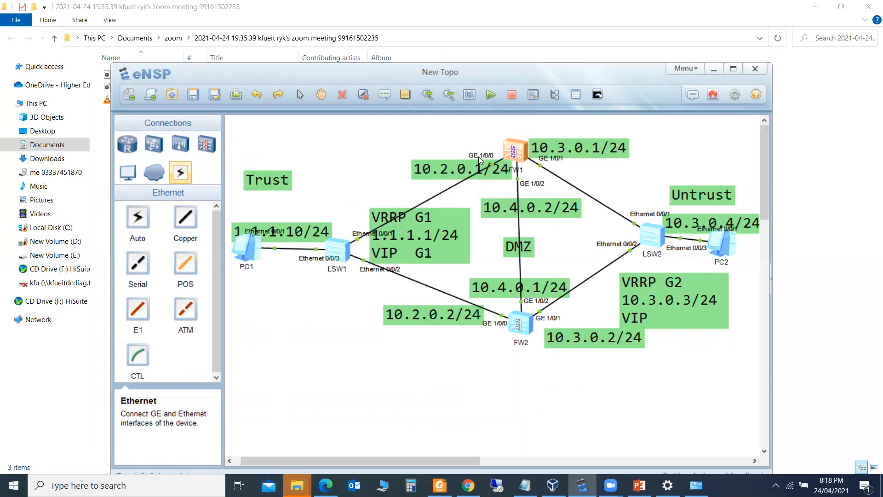
Open FW1's console full screen and log in with the default administrator account
{"action": "double_click", "coordinate": [512, 150]}
{"action": "key", "text": "Return"}
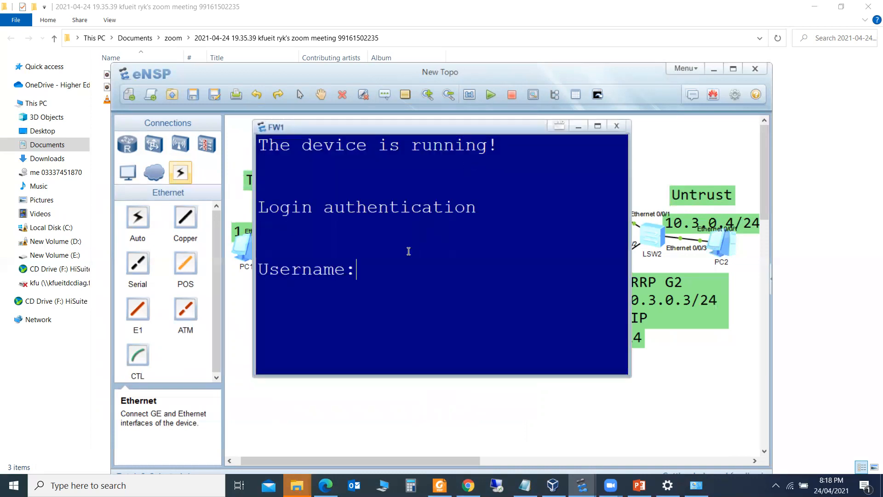
{"action": "left_click", "coordinate": [598, 125]}
{"action": "type", "text": "min"}
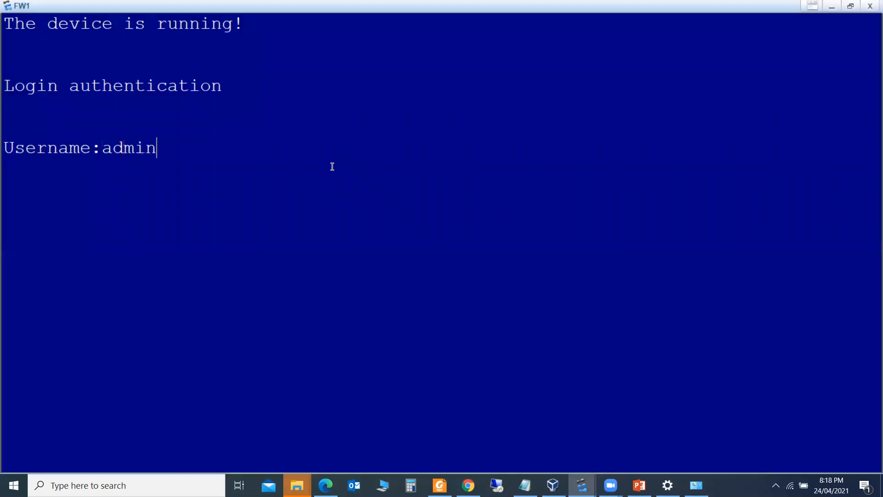
{"action": "key", "text": "Return"}
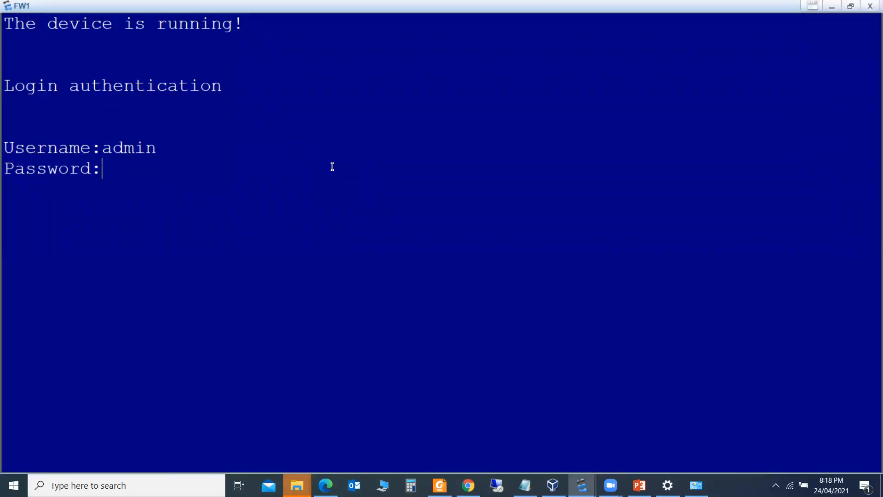
{"action": "key", "text": "Return"}
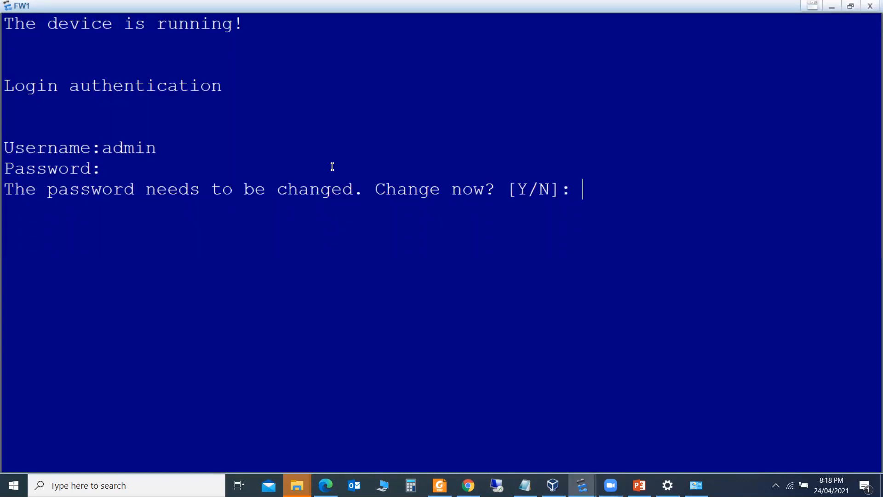
{"action": "type", "text": "y"}
{"action": "key", "text": "Return"}
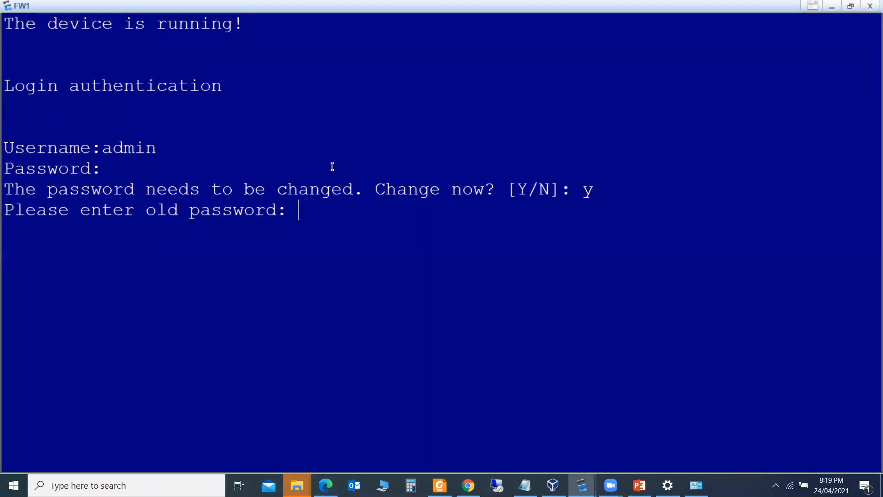
Replace FW1's default administrator password with a new one to finish logging in
{"action": "key", "text": "Return"}
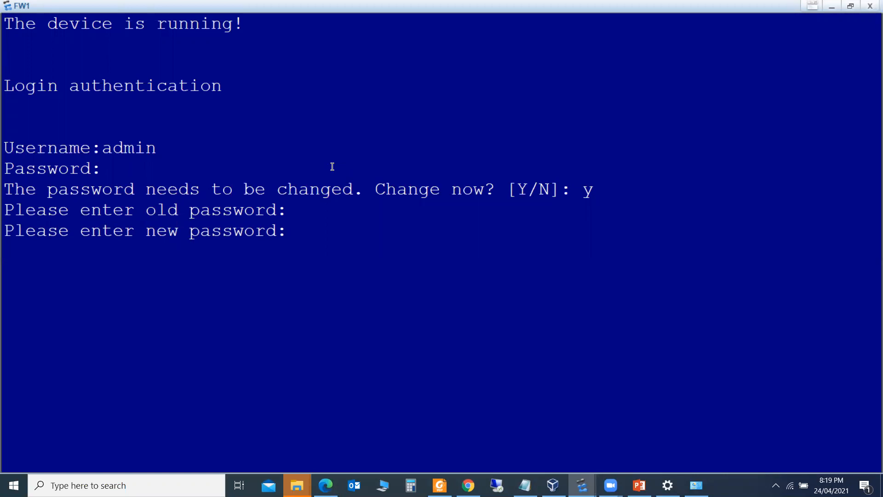
{"action": "key", "text": "Return"}
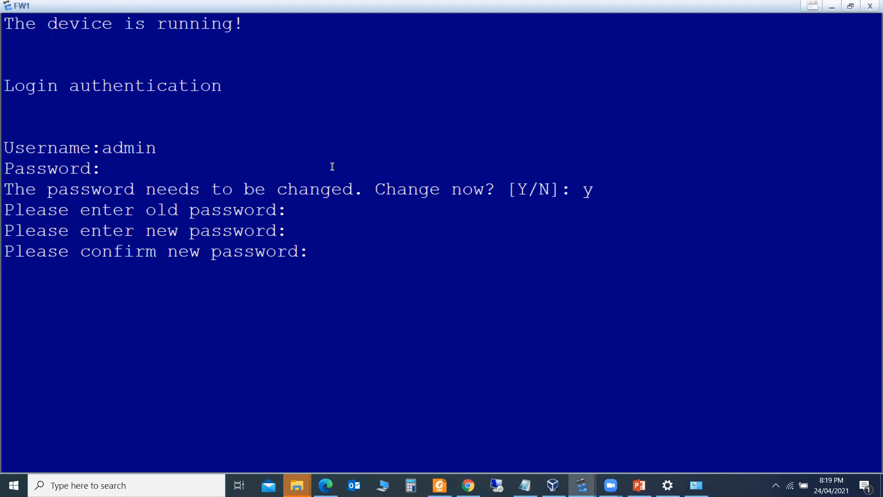
{"action": "key", "text": "Return"}
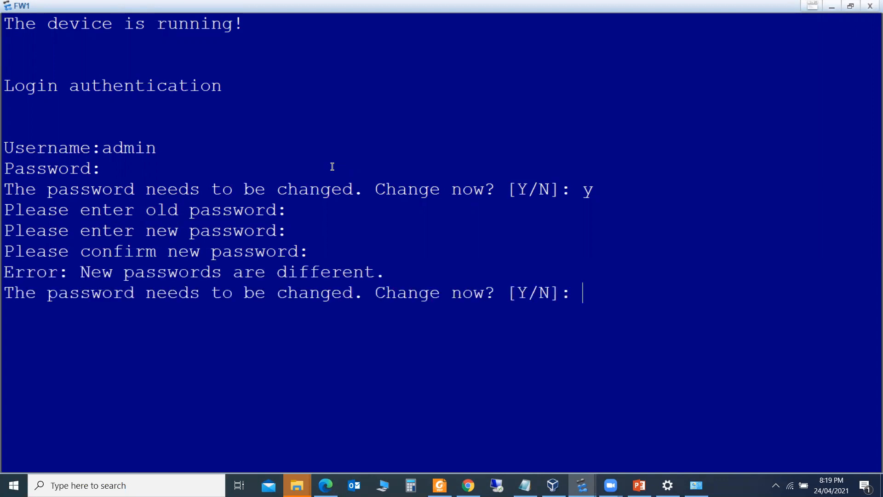
{"action": "type", "text": "y"}
{"action": "key", "text": "Return"}
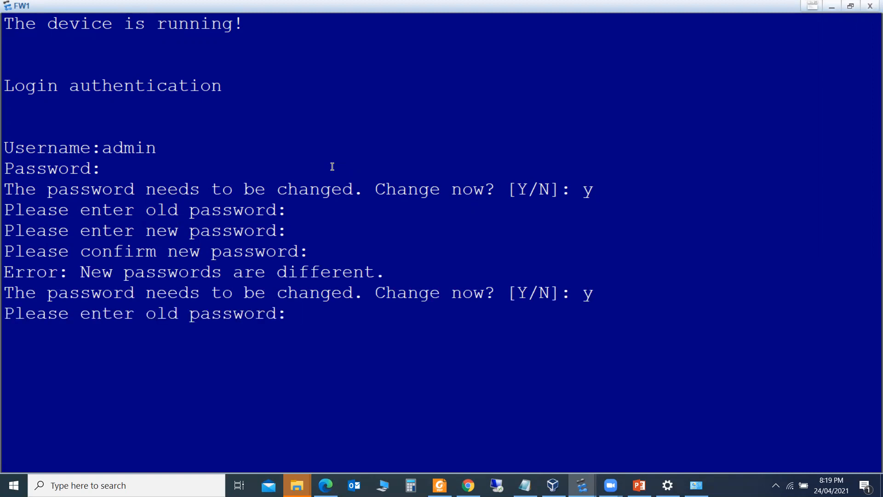
{"action": "key", "text": "Return"}
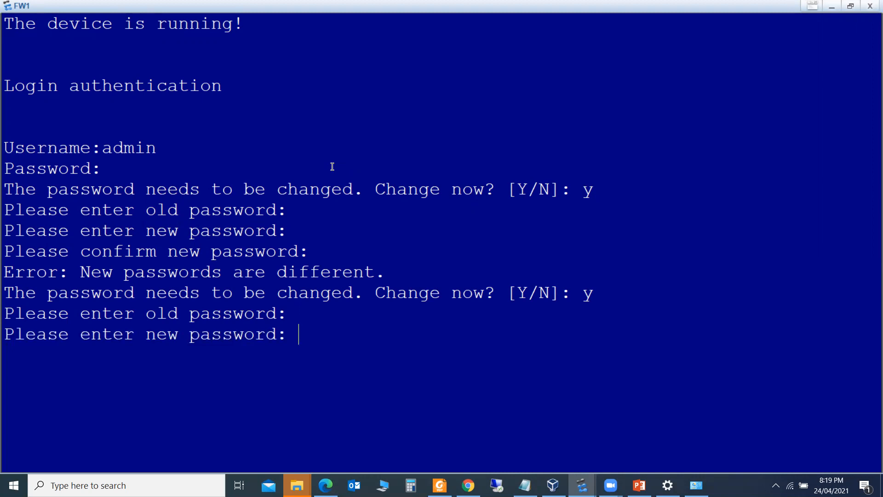
{"action": "key", "text": "Return"}
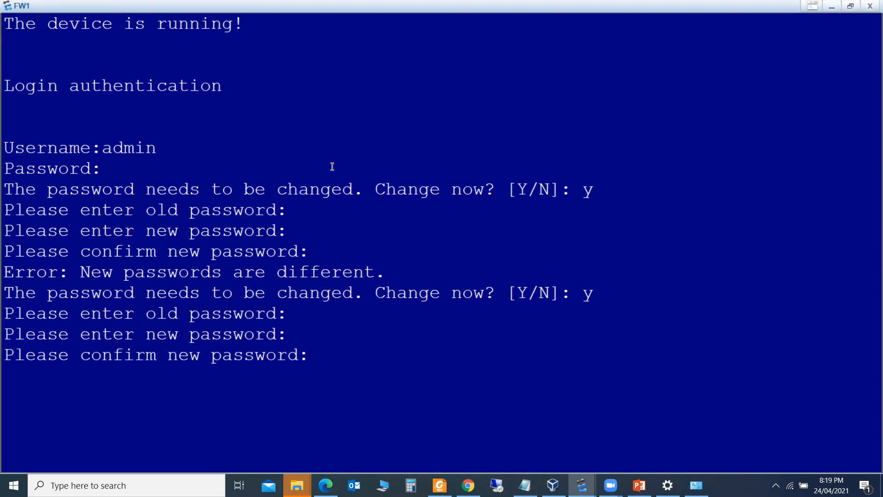
{"action": "key", "text": "Return"}
{"action": "key", "text": "Return"}
{"action": "key", "text": "Return"}
{"action": "key", "text": "Return"}
{"action": "key", "text": "Return"}
{"action": "key", "text": "Return"}
{"action": "type", "text": "sys"}
{"action": "key", "text": "Tab"}
Enter system view on FW1 and check the planned addresses on the topology
{"action": "key", "text": "Return"}
{"action": "key", "text": "Return"}
{"action": "key", "text": "Return"}
{"action": "key", "text": "Return"}
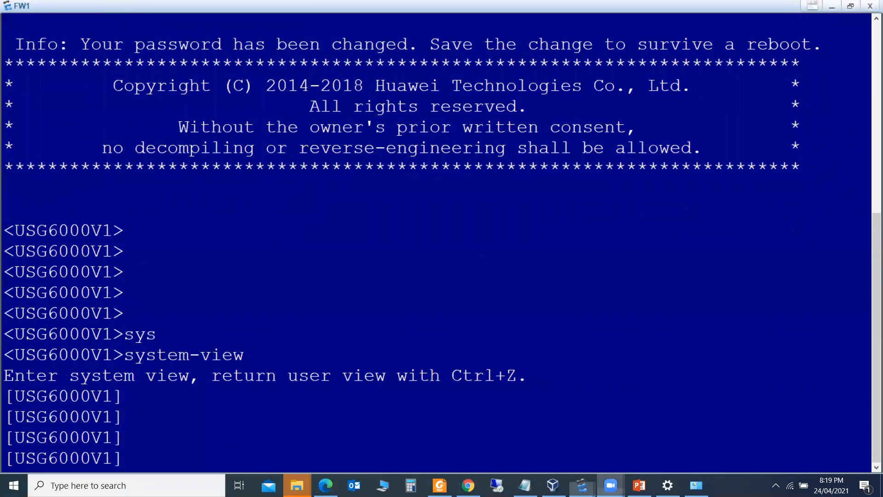
{"action": "mouse_move", "coordinate": [582, 486]}
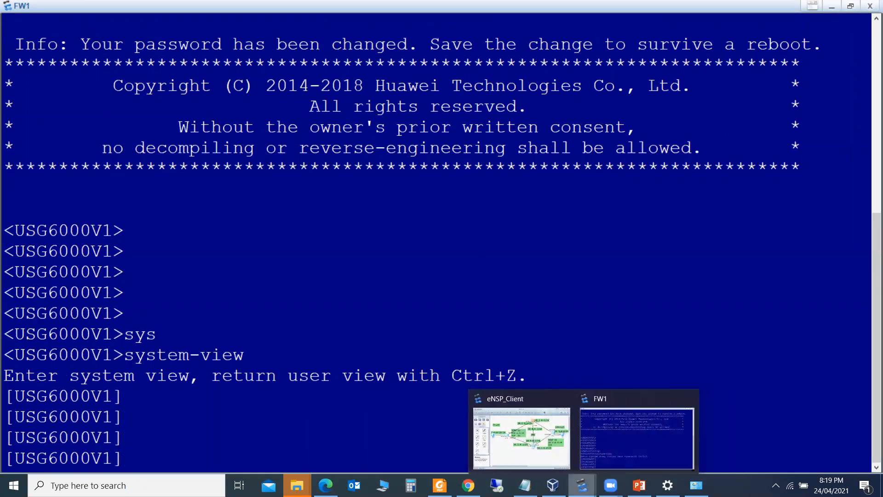
{"action": "left_click", "coordinate": [549, 444]}
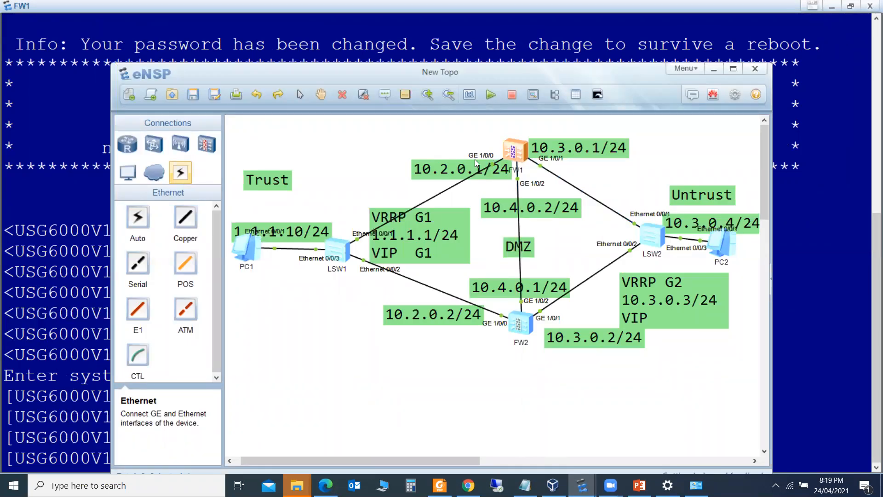
{"action": "left_click", "coordinate": [91, 192]}
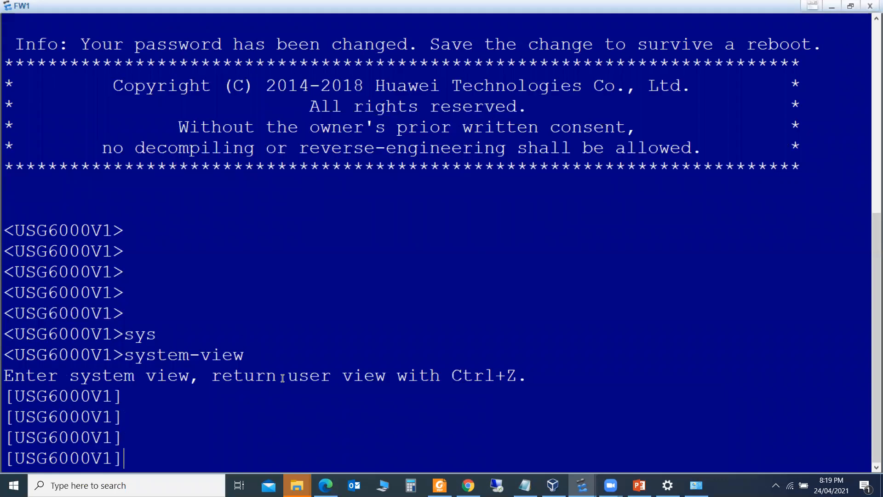
Enter the GigabitEthernet1/0/0 interface view on FW1
{"action": "type", "text": "gi"}
{"action": "key", "text": "Tab"}
{"action": "key", "text": "BackSpace"}
{"action": "key", "text": "BackSpace"}
{"action": "type", "text": "inter"}
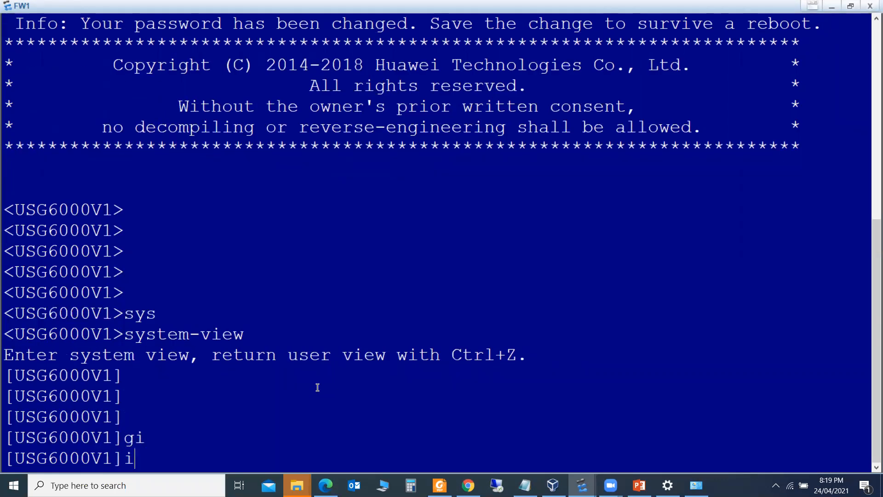
{"action": "key", "text": "Tab"}
{"action": "type", "text": "gi"}
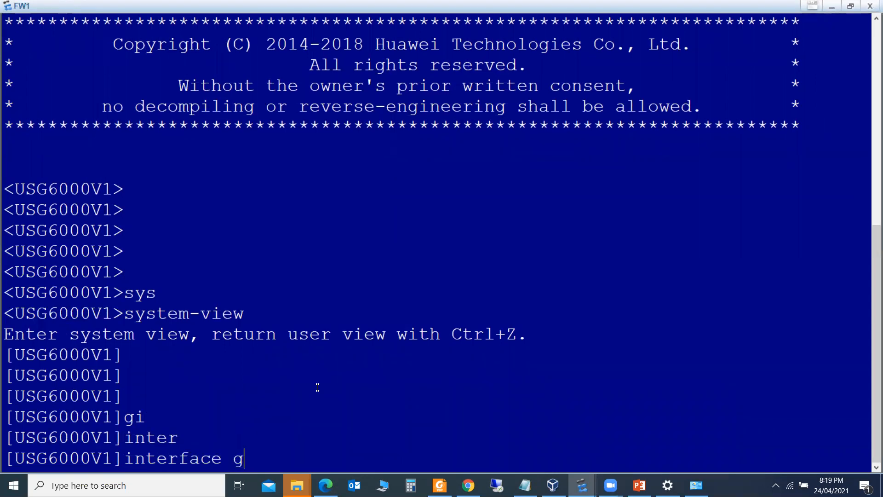
{"action": "key", "text": "Tab"}
{"action": "type", "text": "1/0/0"}
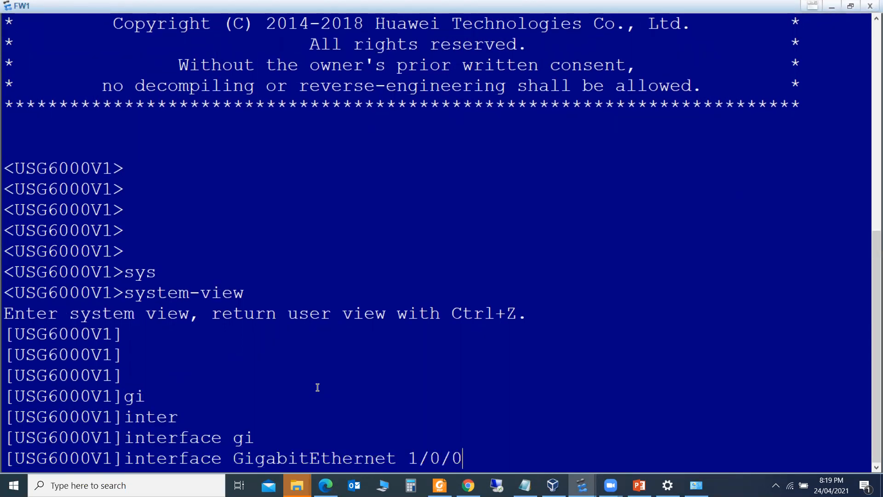
{"action": "key", "text": "Return"}
Assign 10.2.0.1/24 to GigabitEthernet1/0/0 and quit back to system view
{"action": "type", "text": "ip ad"}
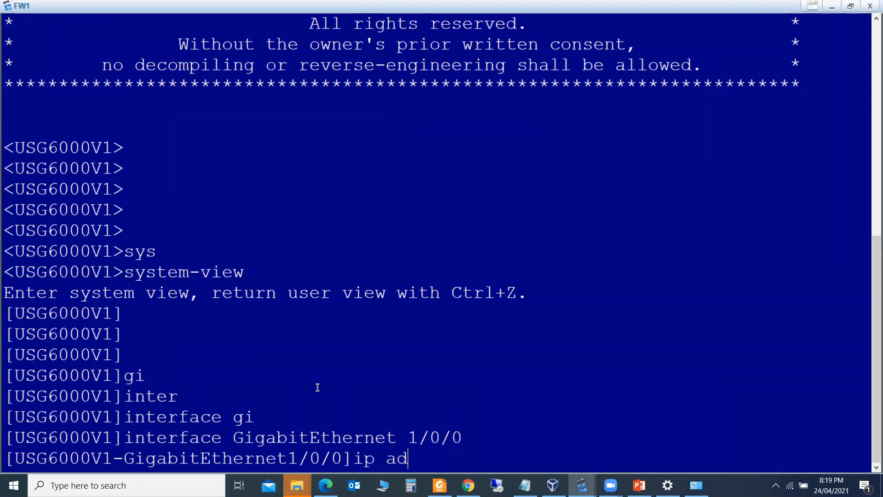
{"action": "key", "text": "Tab"}
{"action": "type", "text": "10"}
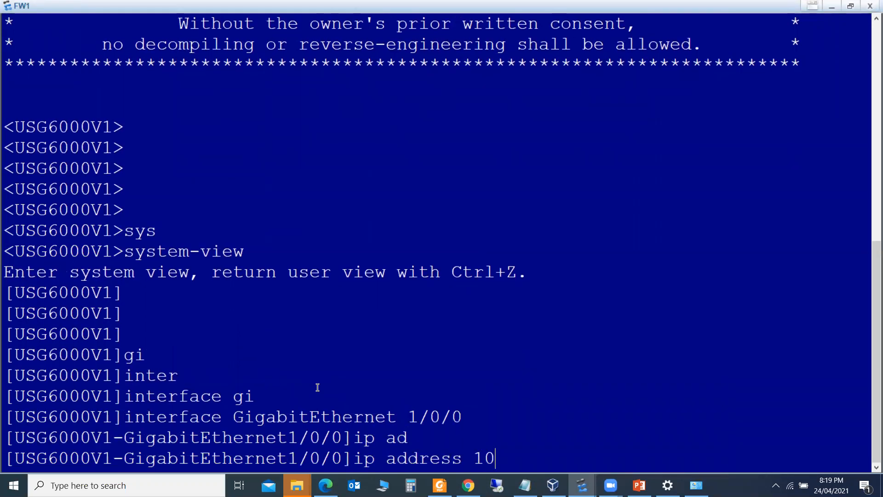
{"action": "type", "text": ".2.0.1 24"}
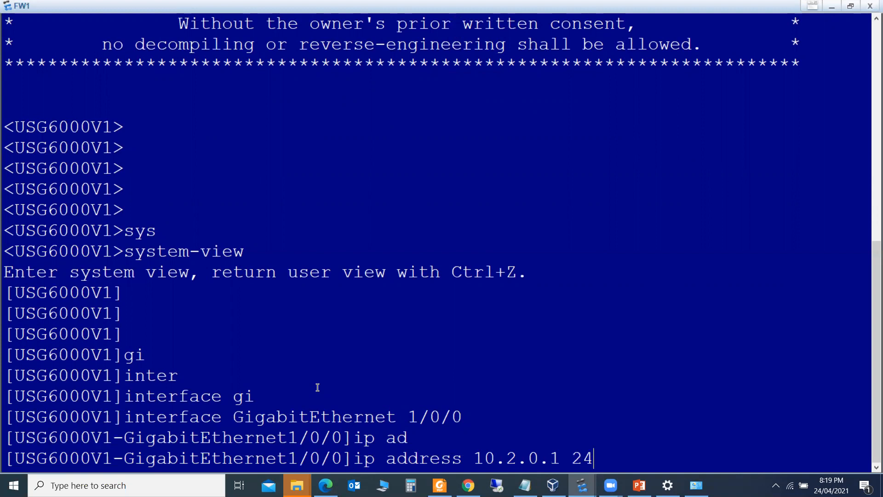
{"action": "key", "text": "Return"}
{"action": "key", "text": "Return"}
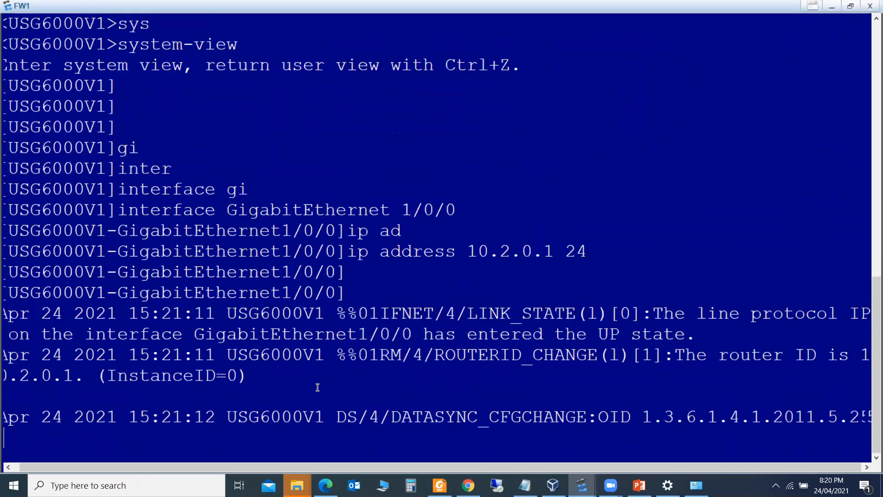
{"action": "key", "text": "Return"}
{"action": "key", "text": "Return"}
{"action": "key", "text": "Return"}
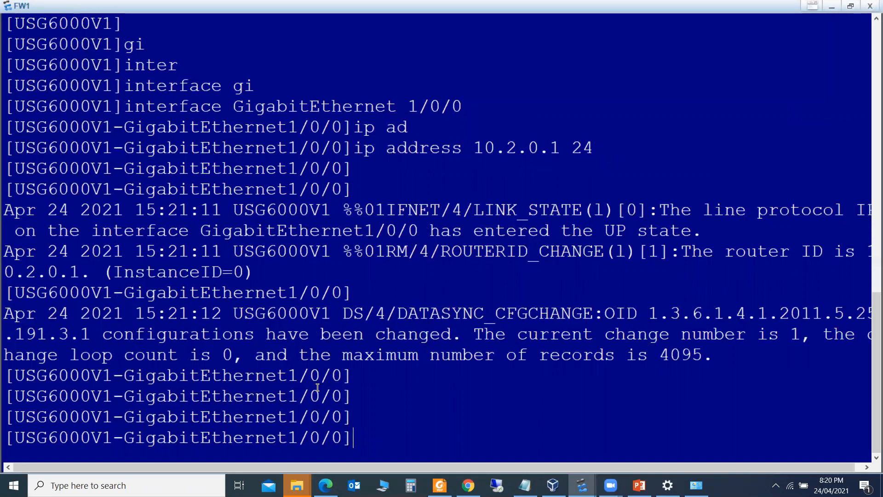
{"action": "type", "text": "qui"}
{"action": "key", "text": "Tab"}
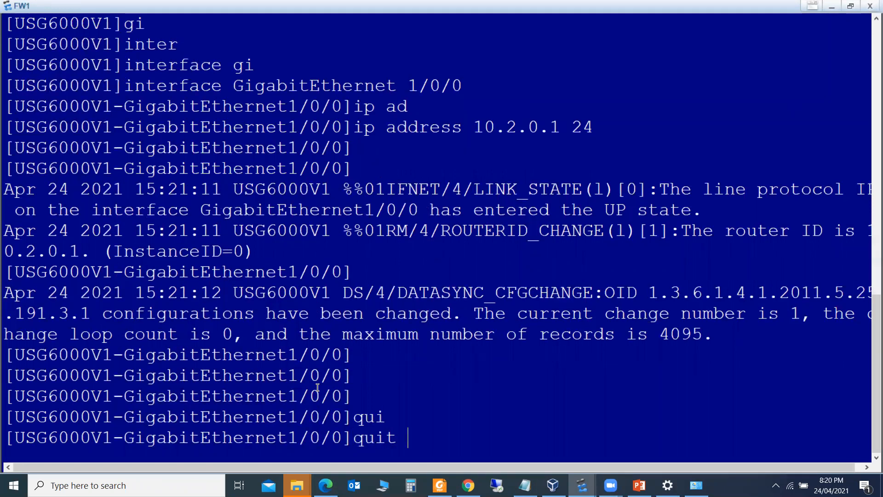
{"action": "key", "text": "Return"}
{"action": "key", "text": "Return"}
{"action": "key", "text": "Return"}
{"action": "key", "text": "Return"}
{"action": "key", "text": "Return"}
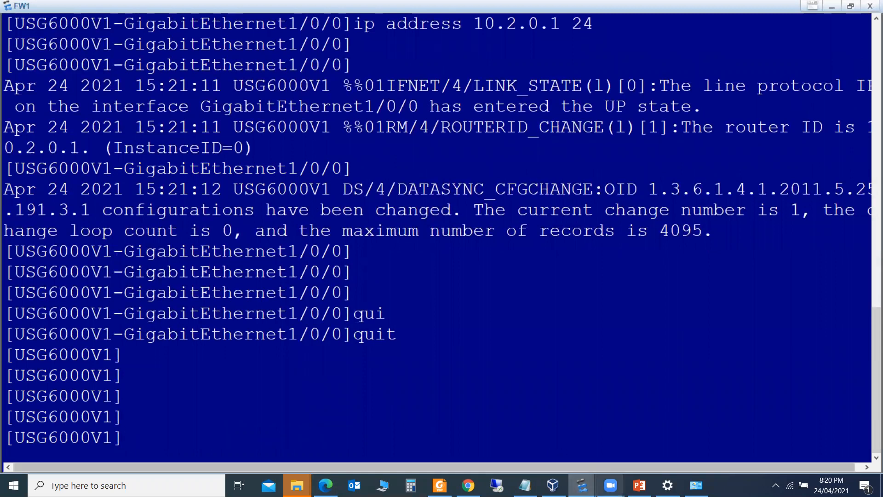
Check the topology, then enter the GigabitEthernet1/0/2 interface view on FW1
{"action": "mouse_move", "coordinate": [582, 485]}
{"action": "left_click", "coordinate": [536, 440]}
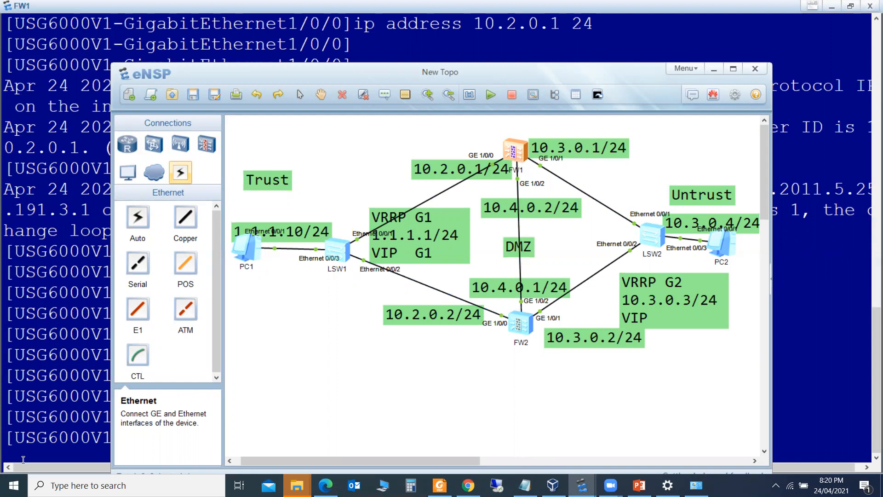
{"action": "left_click", "coordinate": [65, 442]}
{"action": "type", "text": "interface GigabitEthernet 1/0/0"}
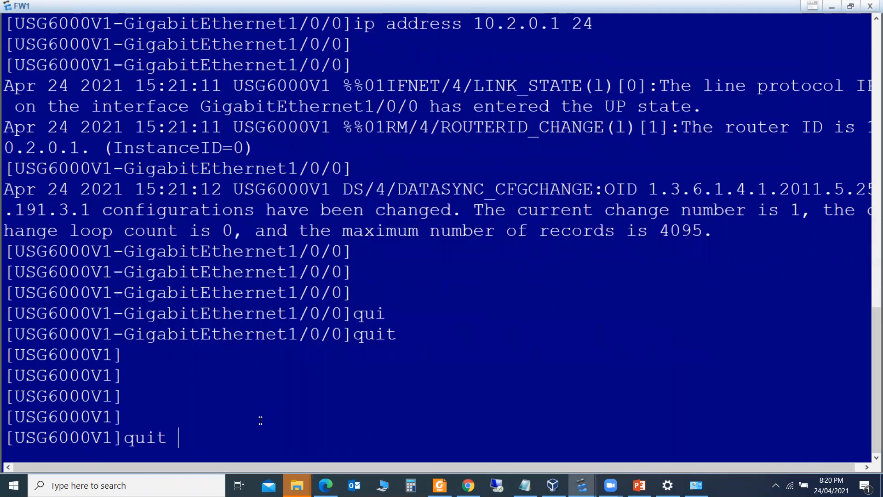
{"action": "key", "text": "BackSpace"}
{"action": "type", "text": "2"}
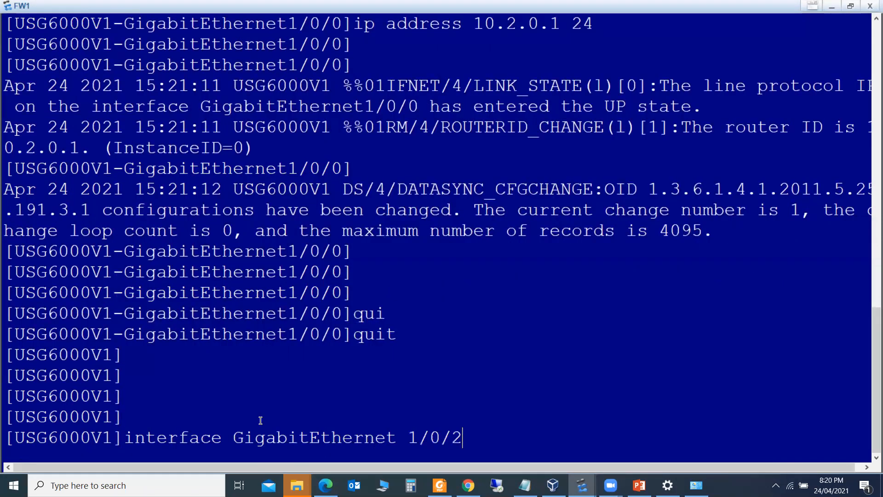
{"action": "key", "text": "Return"}
Assign 10.4.0.2/24 to GigabitEthernet1/0/2, quit, and briefly view the topology
{"action": "type", "text": "ip add"}
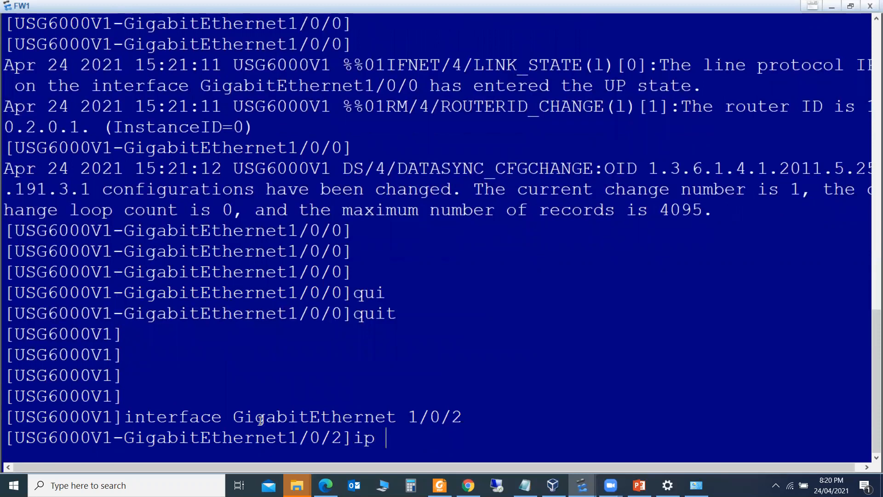
{"action": "key", "text": "Tab"}
{"action": "type", "text": "10.4"}
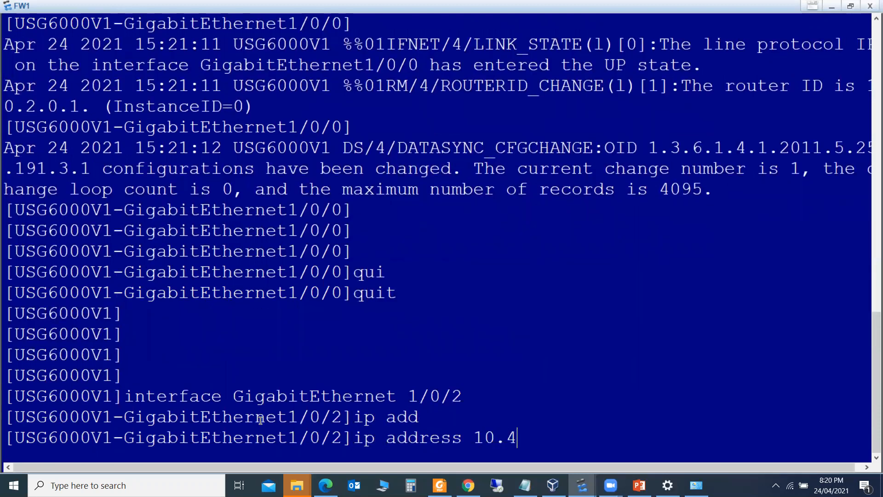
{"action": "type", "text": ".0.2 24"}
{"action": "key", "text": "Return"}
{"action": "type", "text": "qui"}
{"action": "key", "text": "Tab"}
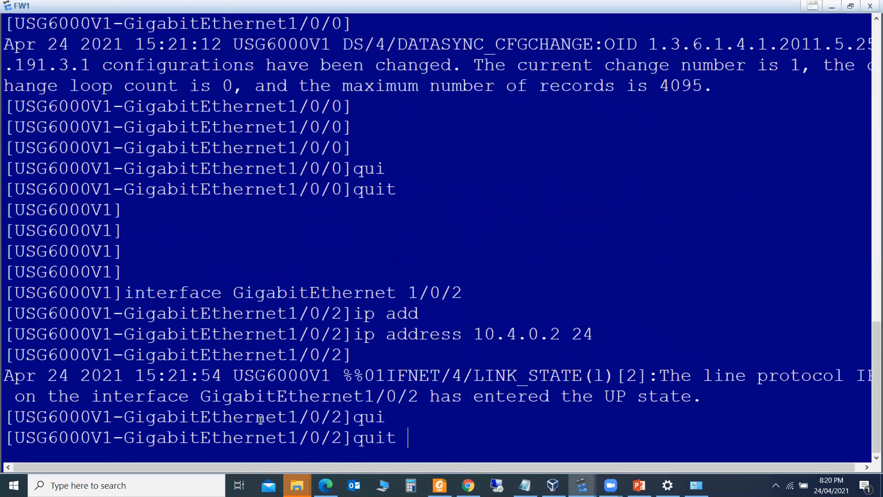
{"action": "key", "text": "Return"}
{"action": "key", "text": "Return"}
{"action": "key", "text": "Return"}
{"action": "key", "text": "Return"}
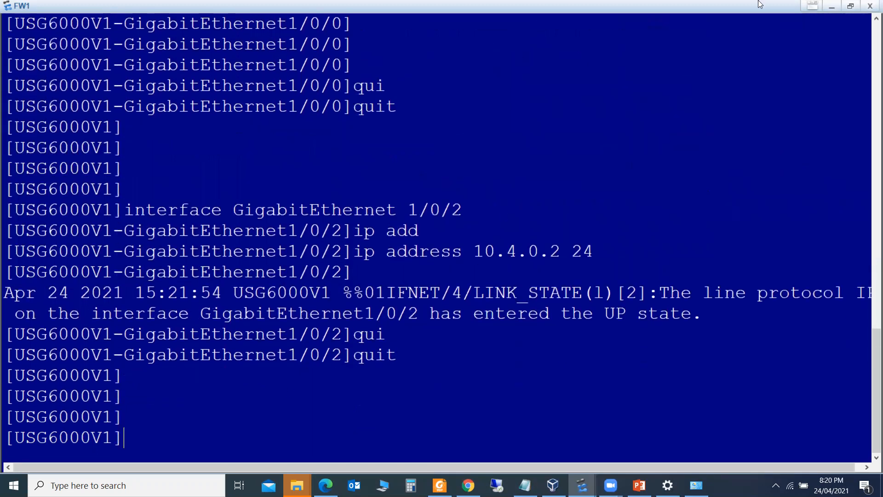
{"action": "left_click", "coordinate": [831, 7]}
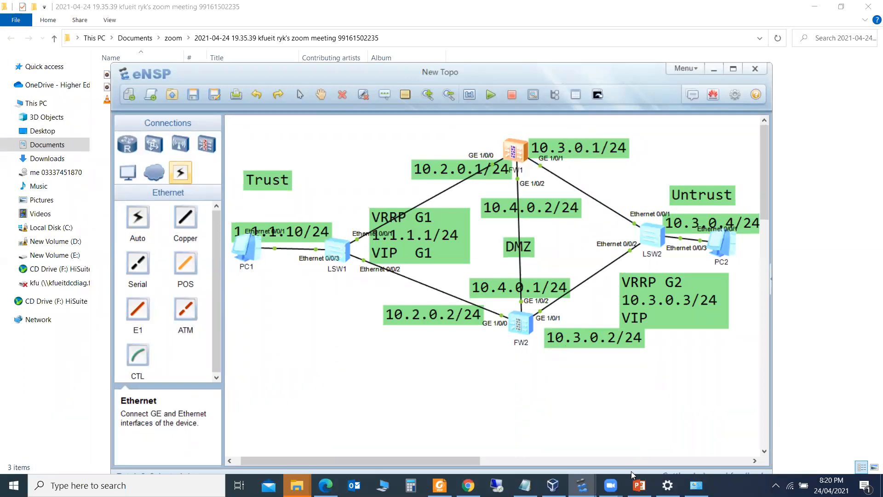
{"action": "mouse_move", "coordinate": [582, 485]}
{"action": "left_click", "coordinate": [626, 427]}
Enter the GigabitEthernet1/0/1 interface view on FW1 from command history
{"action": "key", "text": "Up"}
{"action": "key", "text": "Up"}
Assign 10.3.0.1/24 to GigabitEthernet1/0/1 and quit back to system view
{"action": "key", "text": "Up"}
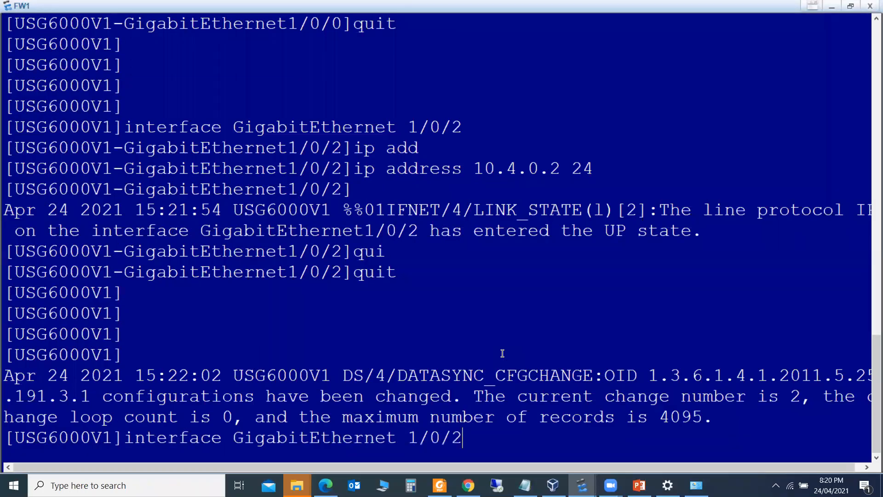
{"action": "key", "text": "BackSpace"}
{"action": "type", "text": "1"}
{"action": "key", "text": "Return"}
{"action": "type", "text": "i"}
{"action": "key", "text": "Up"}
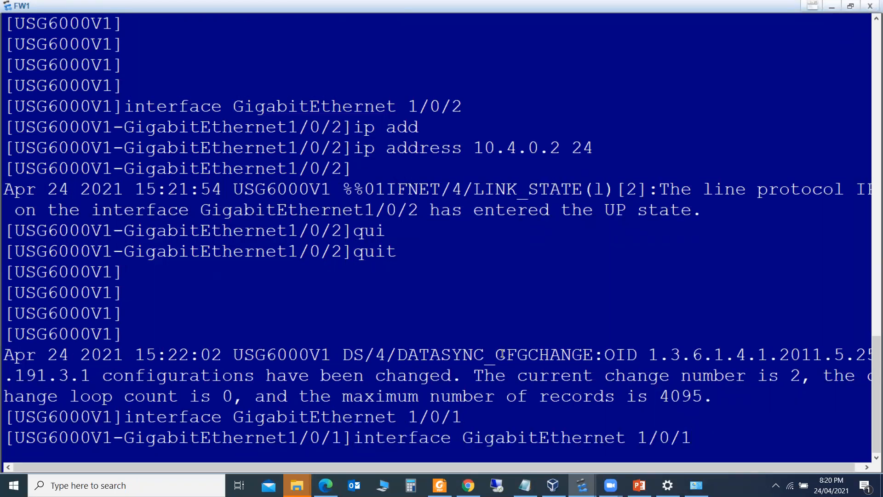
{"action": "key", "text": "Up"}
{"action": "key", "text": "Up"}
{"action": "key", "text": "BackSpace"}
{"action": "key", "text": "BackSpace"}
{"action": "key", "text": "BackSpace"}
{"action": "key", "text": "BackSpace"}
{"action": "key", "text": "BackSpace"}
{"action": "key", "text": "BackSpace"}
{"action": "key", "text": "BackSpace"}
{"action": "key", "text": "BackSpace"}
{"action": "type", "text": "3.0.1 24"}
{"action": "key", "text": "Return"}
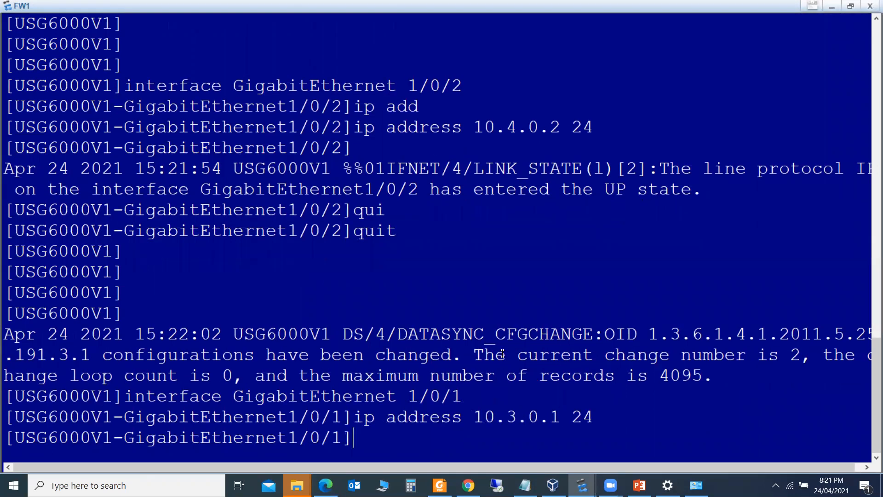
{"action": "type", "text": "qui"}
{"action": "key", "text": "Tab"}
{"action": "key", "text": "Return"}
{"action": "key", "text": "Return"}
{"action": "key", "text": "Return"}
{"action": "key", "text": "Return"}
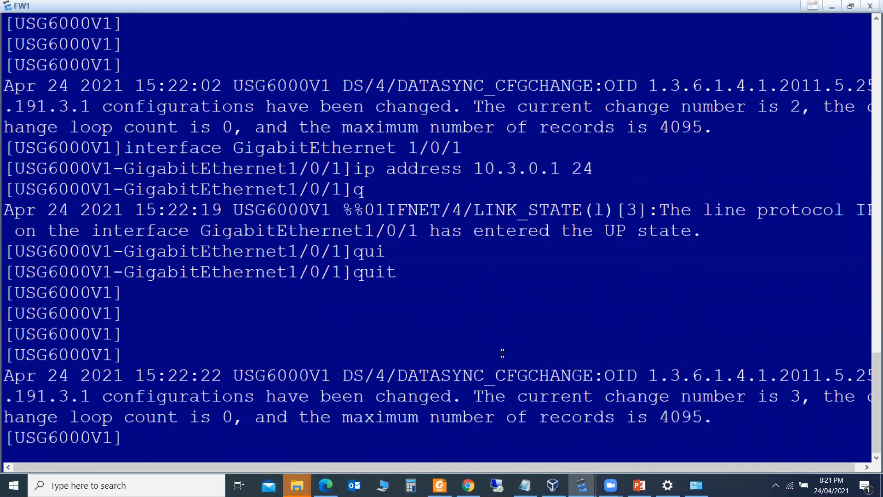
{"action": "key", "text": "Return"}
{"action": "key", "text": "Return"}
{"action": "key", "text": "Return"}
{"action": "key", "text": "Return"}
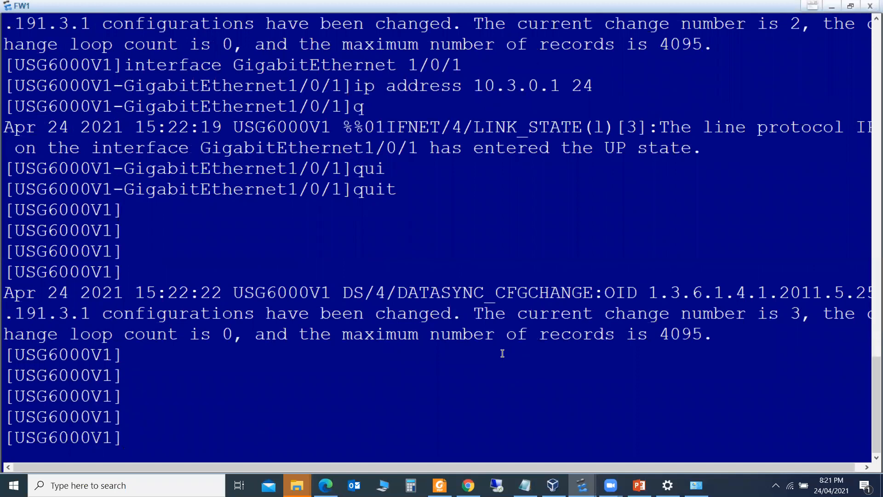
Enter FW1's trust zone view with firewall zone trust, checking the topology diagram
{"action": "type", "text": "fire"}
{"action": "key", "text": "Tab"}
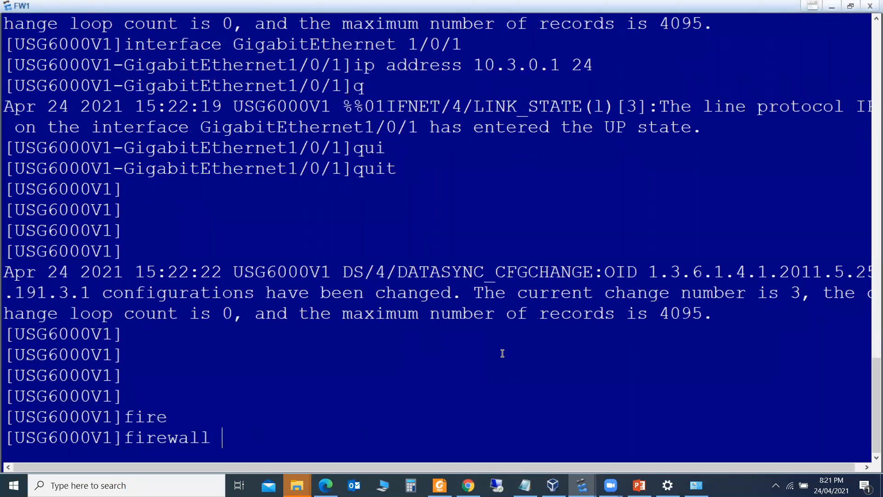
{"action": "type", "text": "zo"}
{"action": "key", "text": "Tab"}
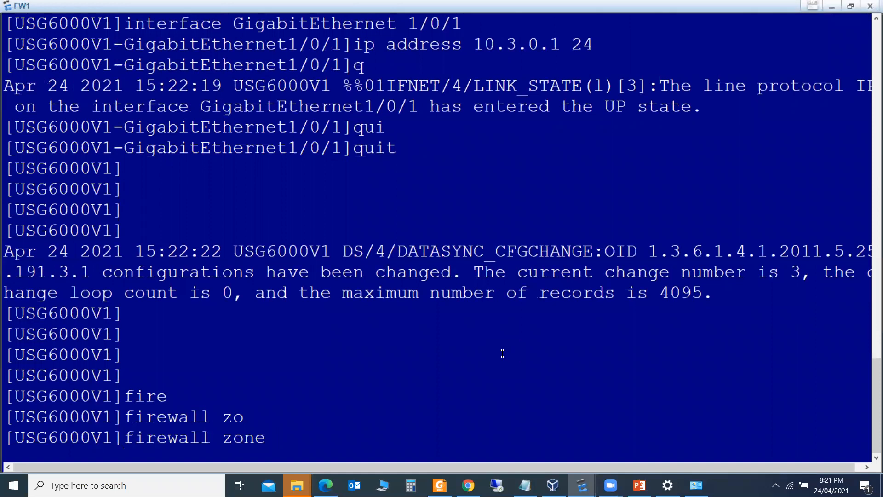
{"action": "type", "text": "tr"}
{"action": "key", "text": "Tab"}
{"action": "key", "text": "Return"}
{"action": "key", "text": "Return"}
{"action": "key", "text": "Return"}
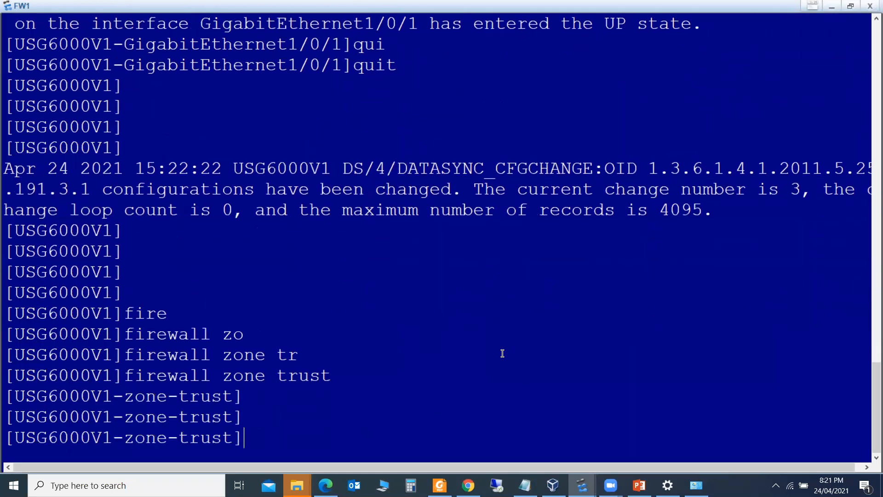
{"action": "left_click", "coordinate": [833, 8]}
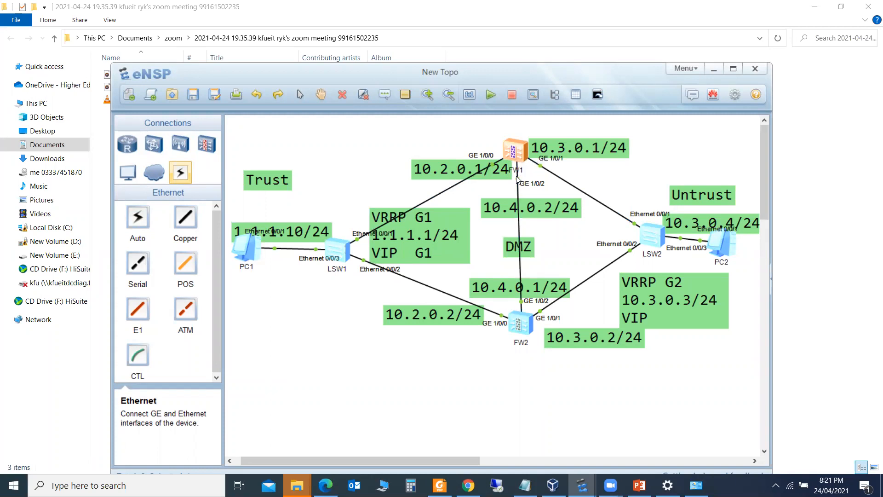
{"action": "mouse_move", "coordinate": [582, 485]}
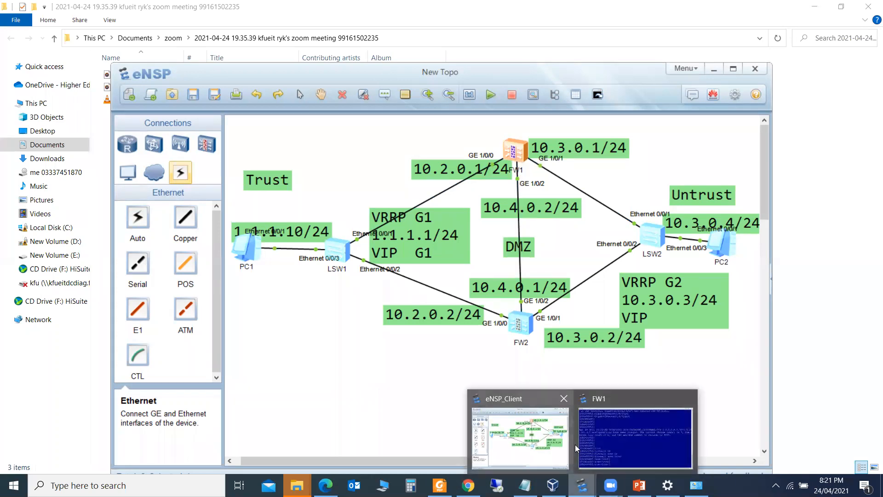
{"action": "left_click", "coordinate": [648, 437]}
Add GigabitEthernet 1/0/0 to the trust zone and quit the zone view
{"action": "type", "text": "in"}
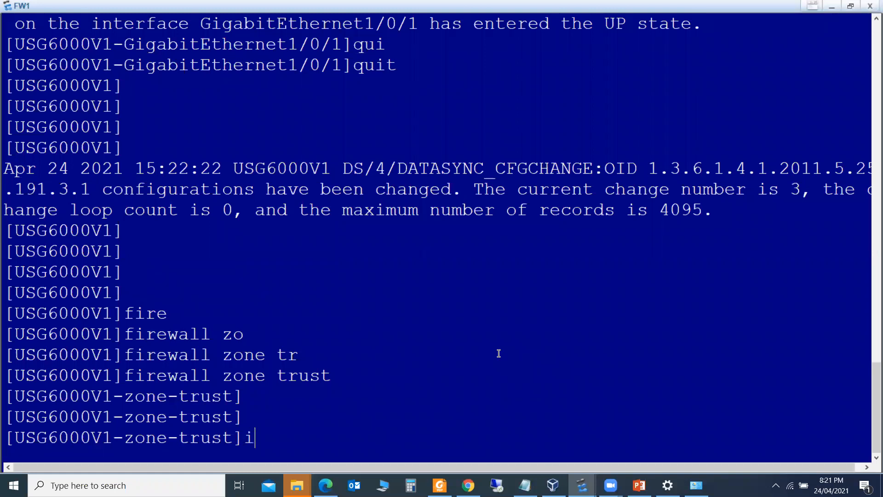
{"action": "key", "text": "BackSpace"}
{"action": "key", "text": "BackSpace"}
{"action": "type", "text": "add"}
{"action": "key", "text": "Tab"}
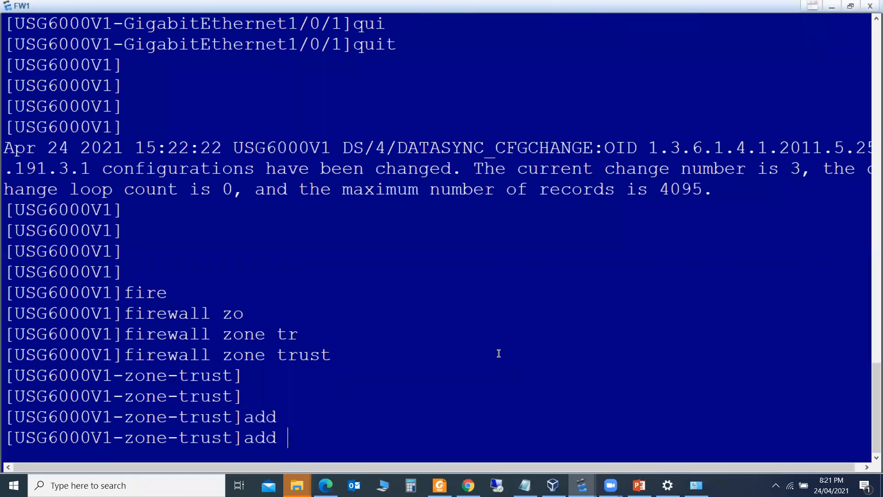
{"action": "type", "text": "inter"}
{"action": "key", "text": "Tab"}
{"action": "type", "text": "gi"}
{"action": "key", "text": "Tab"}
{"action": "type", "text": "1/0/0"}
{"action": "key", "text": "Return"}
{"action": "key", "text": "Return"}
{"action": "key", "text": "Return"}
{"action": "type", "text": "qui"}
{"action": "key", "text": "Tab"}
{"action": "key", "text": "Return"}
{"action": "key", "text": "Return"}
{"action": "key", "text": "Return"}
{"action": "key", "text": "Return"}
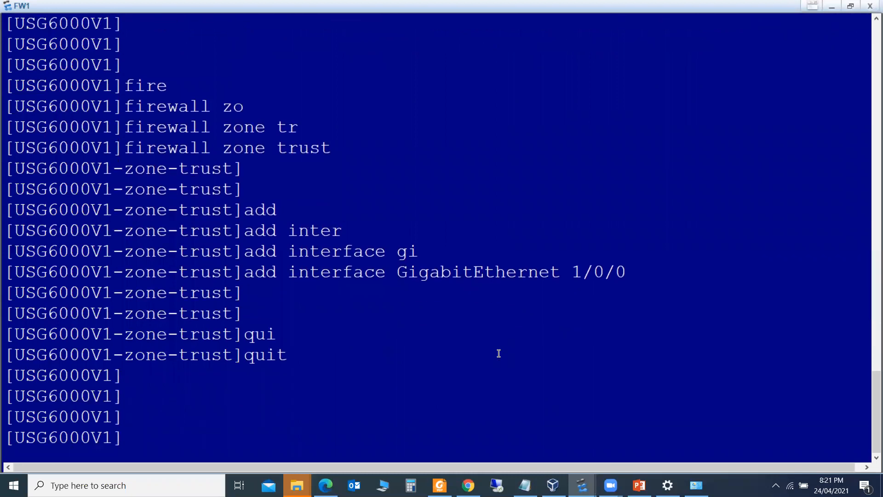
Edit the recalled command into firewall zone untrust to enter the untrust zone view
{"action": "key", "text": "Up"}
{"action": "key", "text": "Up"}
{"action": "key", "text": "Up"}
{"action": "key", "text": "BackSpace"}
{"action": "key", "text": "BackSpace"}
{"action": "key", "text": "BackSpace"}
{"action": "key", "text": "BackSpace"}
{"action": "key", "text": "BackSpace"}
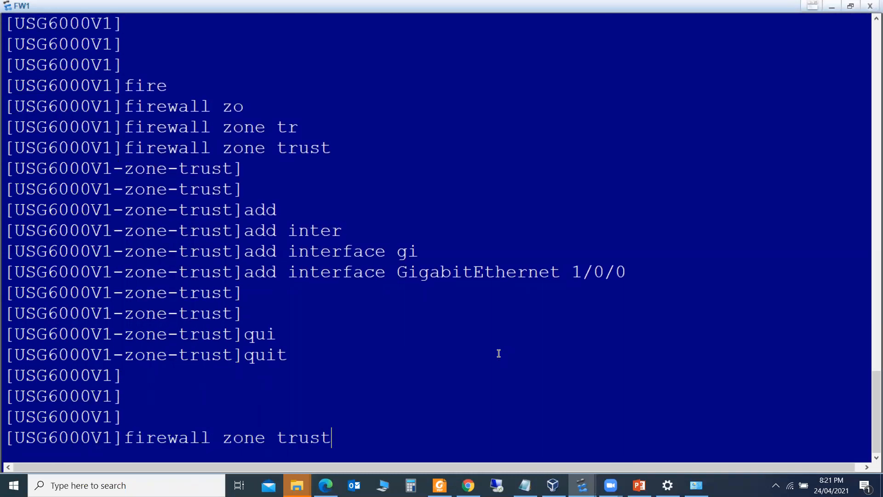
{"action": "key", "text": "BackSpace"}
{"action": "type", "text": "untr"}
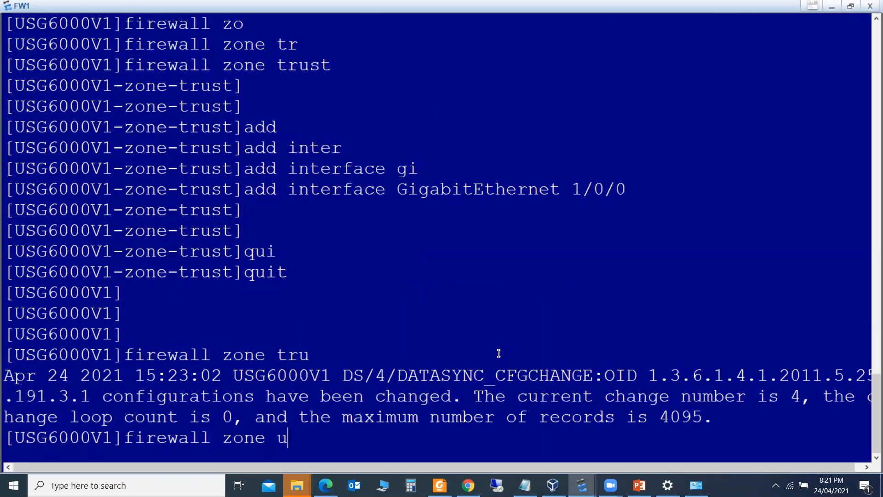
{"action": "key", "text": "Tab"}
{"action": "key", "text": "Return"}
{"action": "key", "text": "Return"}
{"action": "key", "text": "Return"}
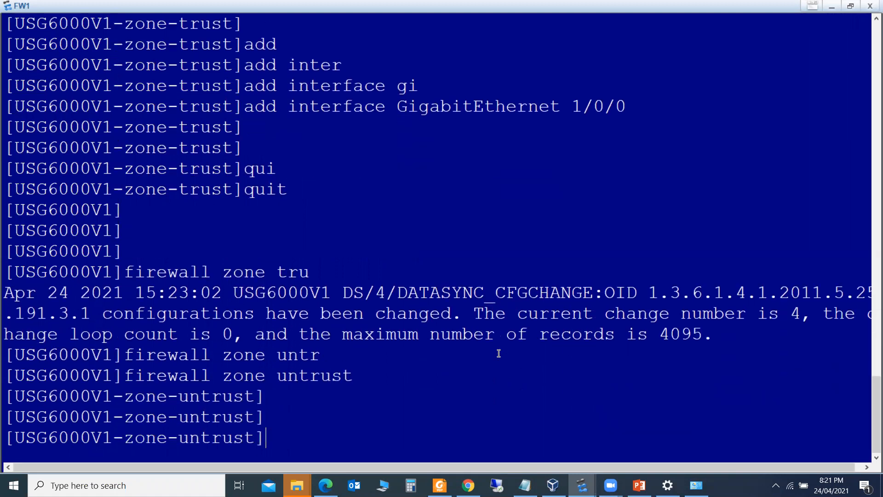
Add GigabitEthernet 1/0/1 to the untrust zone and quit the zone view
{"action": "key", "text": "Up"}
{"action": "key", "text": "Up"}
{"action": "key", "text": "Up"}
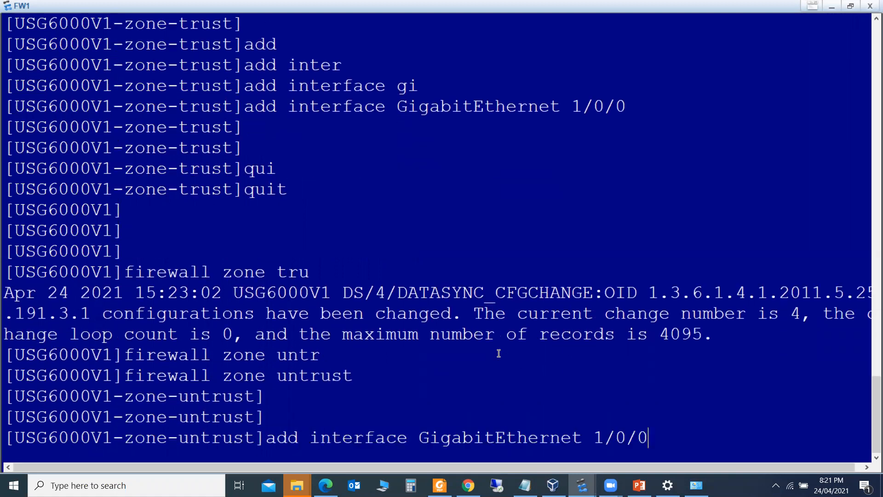
{"action": "key", "text": "BackSpace"}
{"action": "type", "text": "1"}
{"action": "key", "text": "Return"}
{"action": "key", "text": "Return"}
{"action": "key", "text": "Return"}
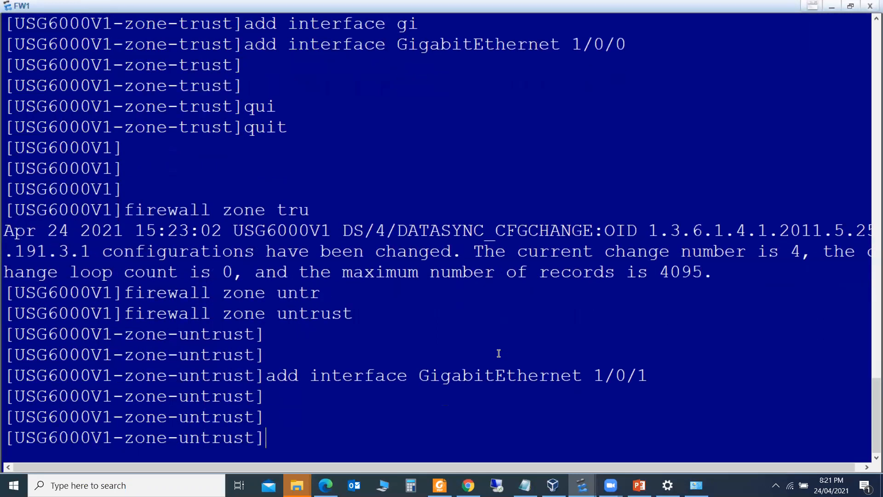
{"action": "type", "text": "qui"}
{"action": "key", "text": "Tab"}
{"action": "key", "text": "Return"}
{"action": "key", "text": "Return"}
{"action": "key", "text": "Return"}
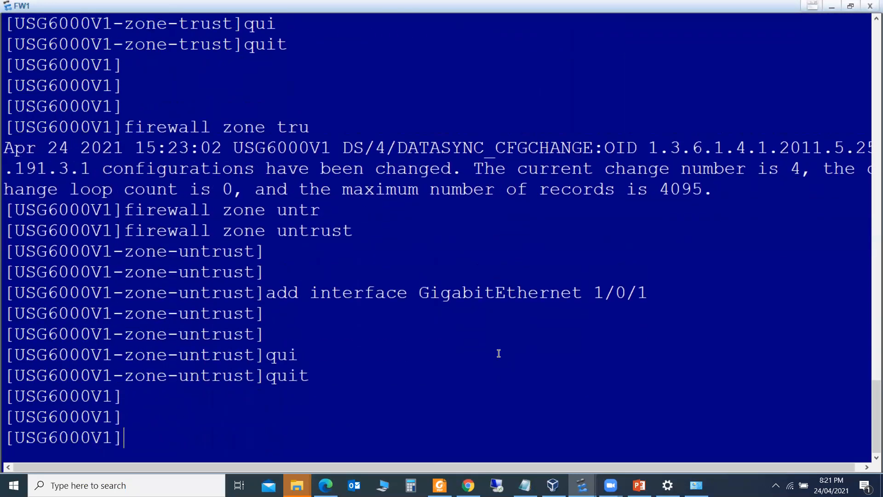
Edit the recalled zone command into firewall zone dmz
{"action": "key", "text": "Up"}
{"action": "key", "text": "Up"}
{"action": "key", "text": "Up"}
{"action": "key", "text": "Up"}
{"action": "key", "text": "Up"}
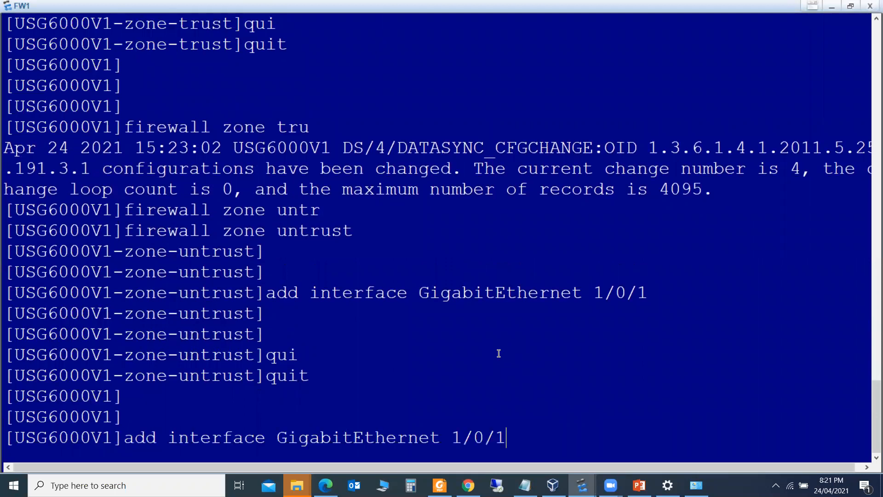
{"action": "key", "text": "Down"}
{"action": "key", "text": "Down"}
{"action": "key", "text": "BackSpace"}
{"action": "key", "text": "BackSpace"}
{"action": "key", "text": "BackSpace"}
{"action": "key", "text": "BackSpace"}
{"action": "key", "text": "BackSpace"}
{"action": "key", "text": "BackSpace"}
{"action": "key", "text": "BackSpace"}
{"action": "key", "text": "BackSpace"}
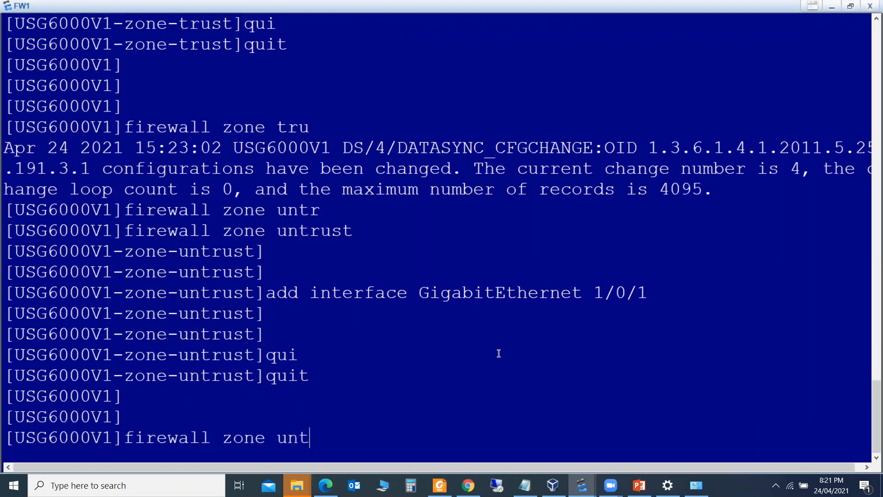
{"action": "type", "text": "dm"}
{"action": "key", "text": "Tab"}
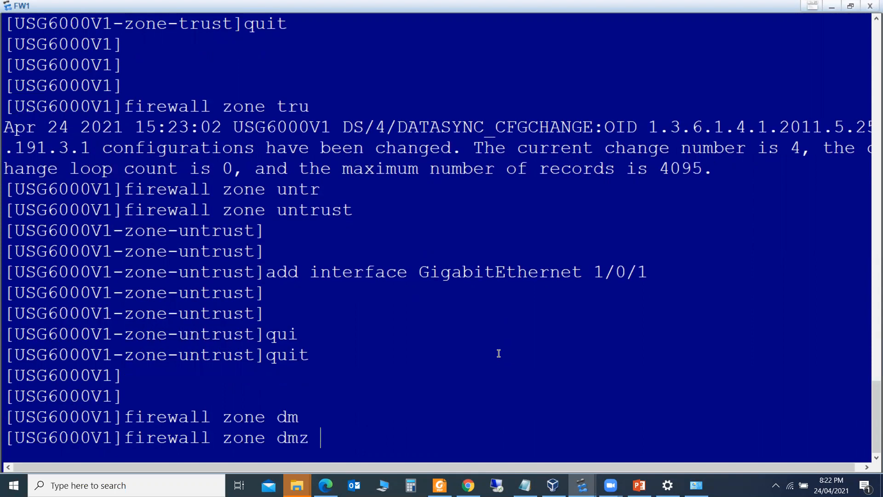
Enter FW1's DMZ zone view and check the topology diagram
{"action": "key", "text": "Return"}
{"action": "key", "text": "Return"}
{"action": "key", "text": "Return"}
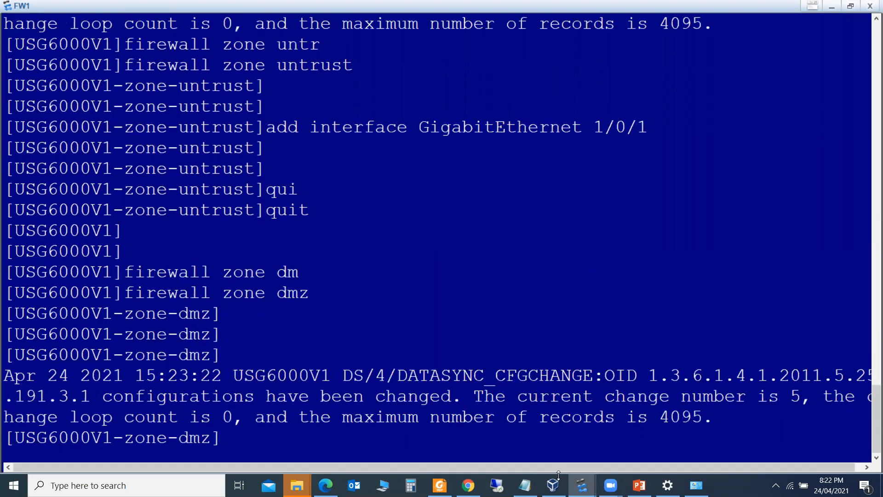
{"action": "mouse_move", "coordinate": [582, 485]}
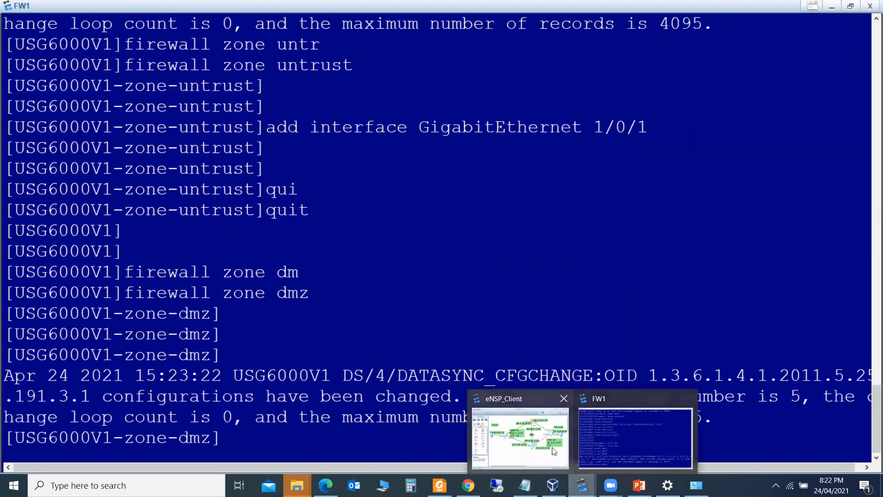
{"action": "left_click", "coordinate": [554, 450]}
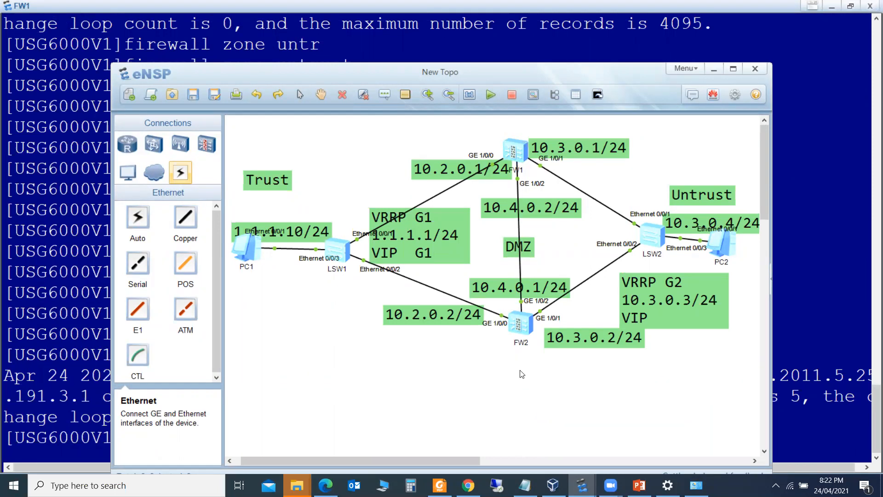
{"action": "left_click", "coordinate": [90, 440]}
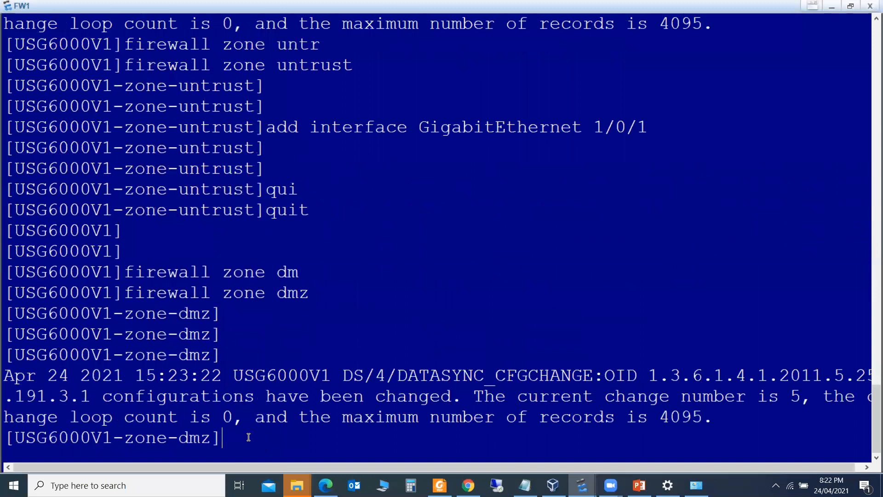
Add GigabitEthernet 1/0/2 to the DMZ zone and return to system view
{"action": "key", "text": "Up"}
{"action": "key", "text": "Up"}
{"action": "key", "text": "Up"}
{"action": "key", "text": "BackSpace"}
{"action": "type", "text": "2"}
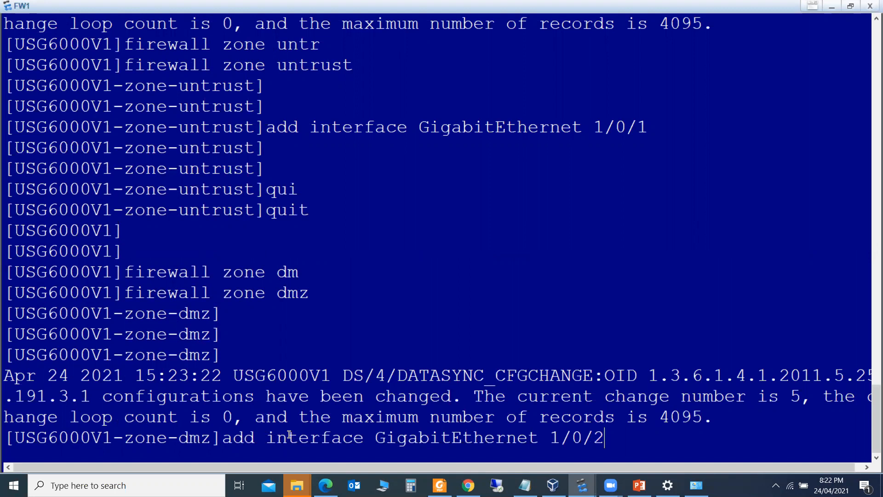
{"action": "key", "text": "Return"}
{"action": "key", "text": "Return"}
{"action": "key", "text": "Return"}
{"action": "type", "text": "qui"}
{"action": "key", "text": "Tab"}
{"action": "key", "text": "Return"}
{"action": "key", "text": "Return"}
{"action": "key", "text": "Return"}
{"action": "key", "text": "Return"}
{"action": "key", "text": "Return"}
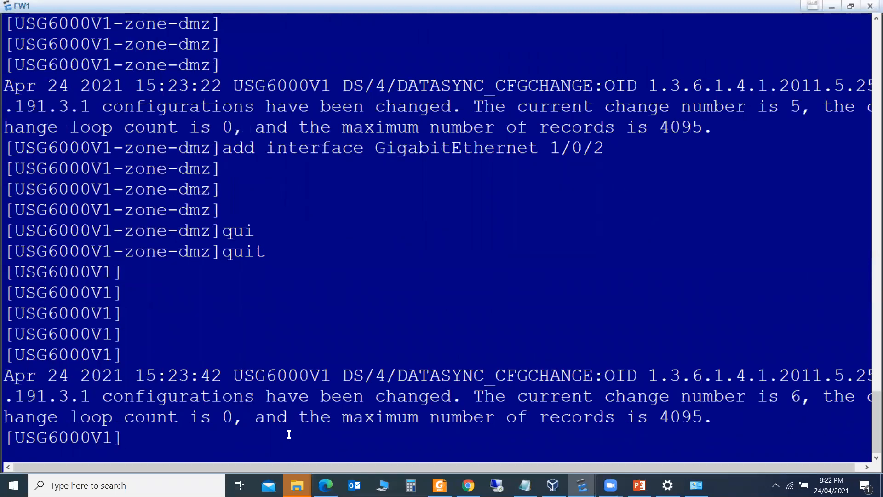
{"action": "key", "text": "Return"}
{"action": "key", "text": "Return"}
{"action": "key", "text": "Return"}
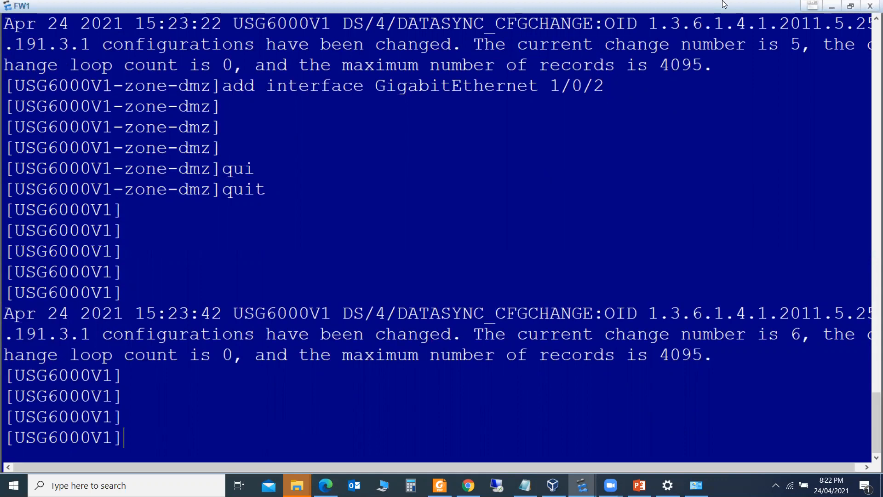
{"action": "left_click", "coordinate": [834, 6]}
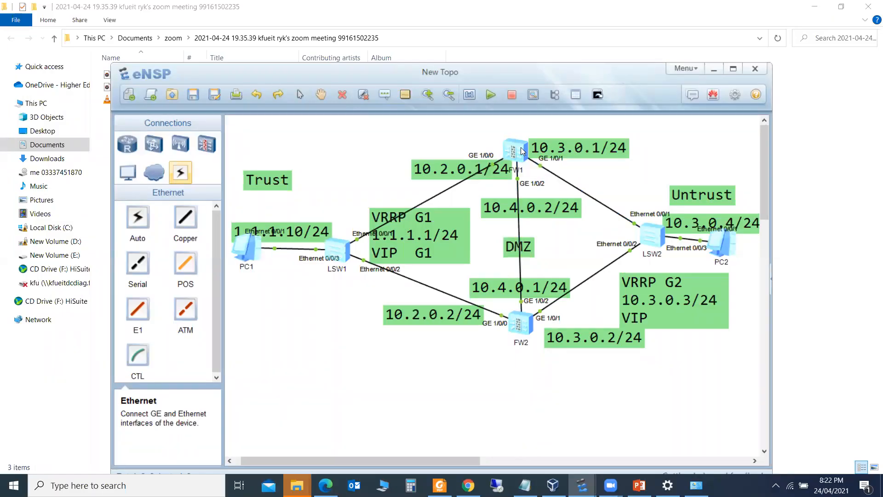
Open FW2's console full screen, log in as admin, and attempt the password change
{"action": "double_click", "coordinate": [523, 326]}
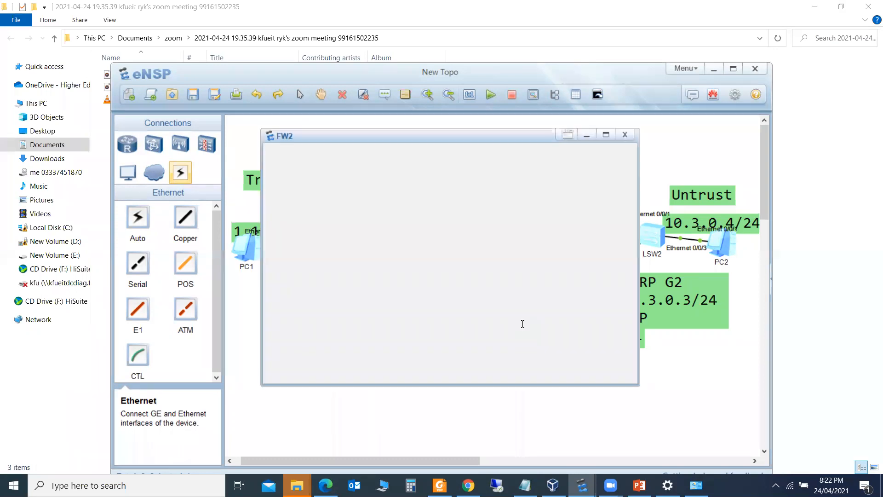
{"action": "left_click", "coordinate": [606, 135]}
{"action": "type", "text": "admin"}
{"action": "key", "text": "Return"}
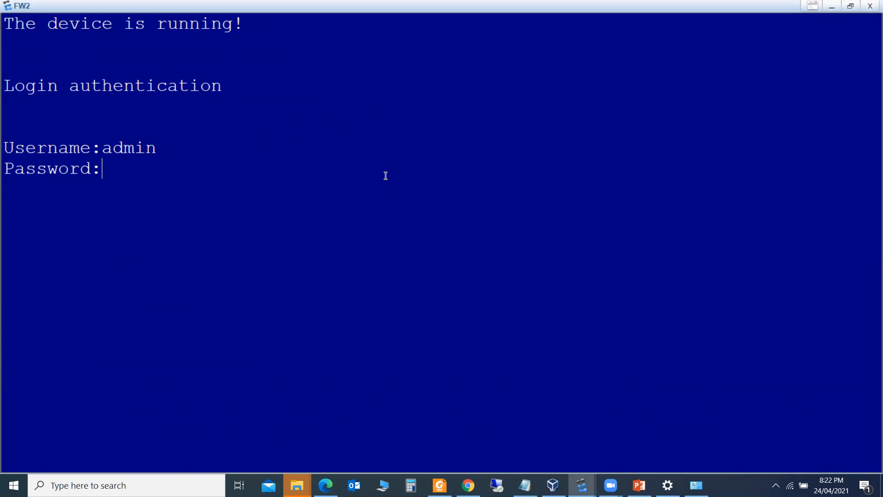
{"action": "key", "text": "Return"}
{"action": "type", "text": "y"}
{"action": "key", "text": "Return"}
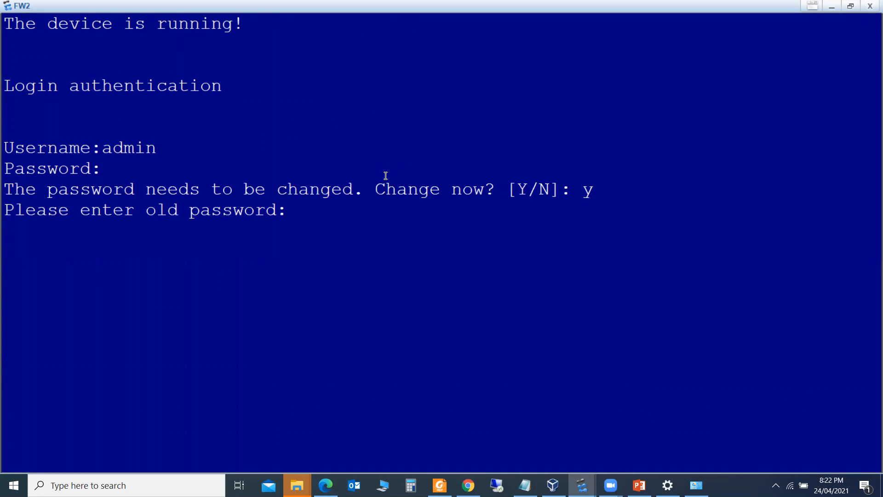
{"action": "key", "text": "Return"}
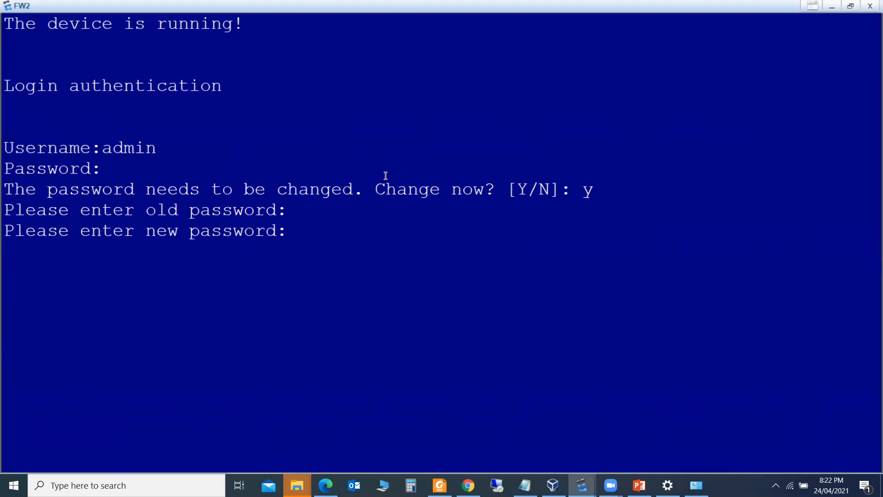
{"action": "key", "text": "Return"}
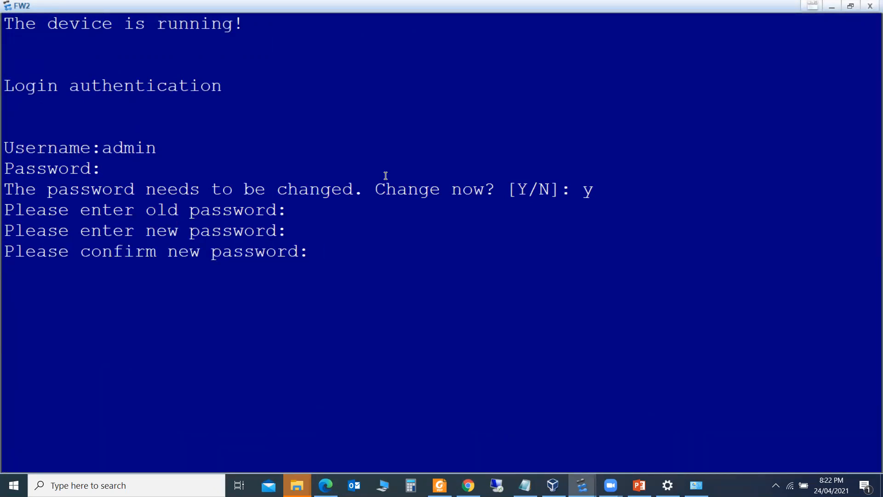
{"action": "key", "text": "Return"}
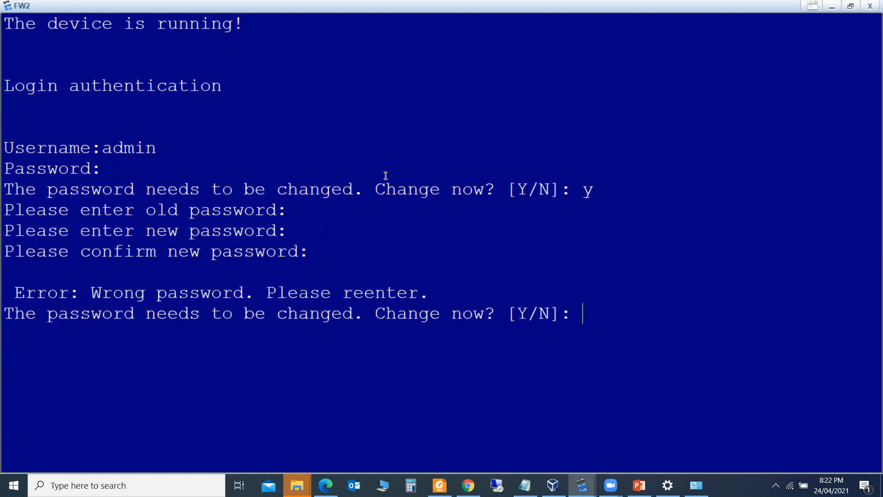
Retry the password change after the mismatch error and reach FW2's user-view prompt
{"action": "type", "text": "y"}
{"action": "key", "text": "Return"}
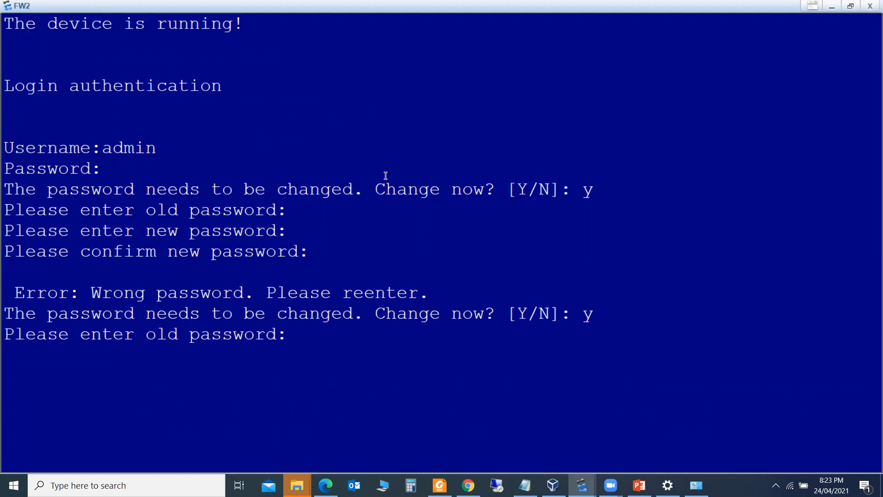
{"action": "key", "text": "Return"}
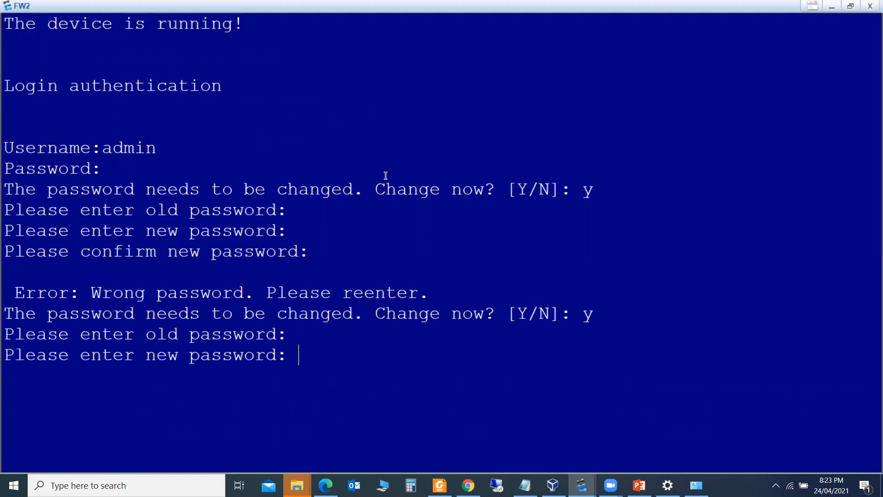
{"action": "key", "text": "Return"}
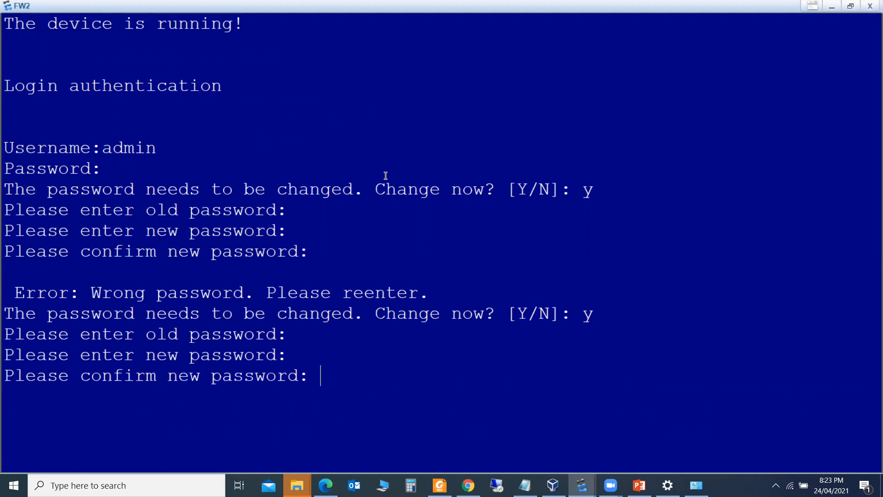
{"action": "key", "text": "Return"}
{"action": "key", "text": "Return"}
{"action": "key", "text": "Return"}
{"action": "key", "text": "Return"}
{"action": "key", "text": "Return"}
Enter system view and FW2's GigabitEthernet 1/0/0 interface, checking the topology first
{"action": "type", "text": "sys"}
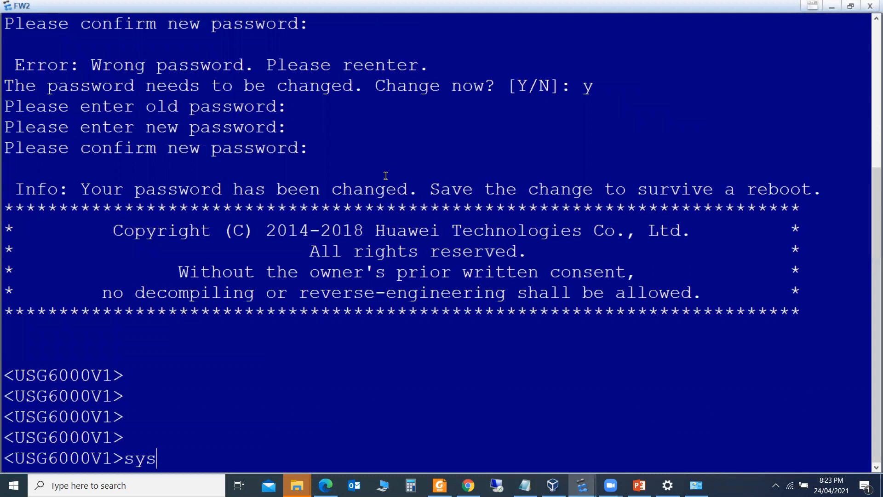
{"action": "key", "text": "Tab"}
{"action": "key", "text": "Return"}
{"action": "key", "text": "Return"}
{"action": "key", "text": "Return"}
{"action": "key", "text": "Return"}
{"action": "type", "text": "inter"}
{"action": "key", "text": "Tab"}
{"action": "type", "text": "Gi"}
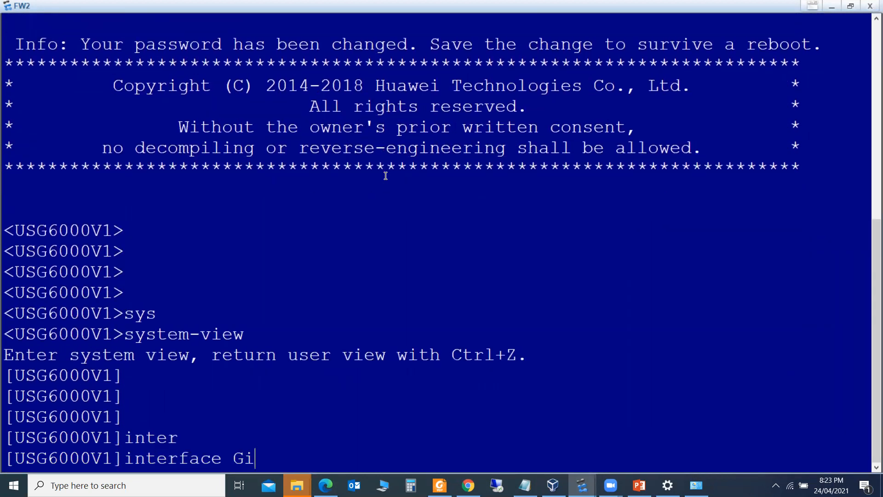
{"action": "key", "text": "Tab"}
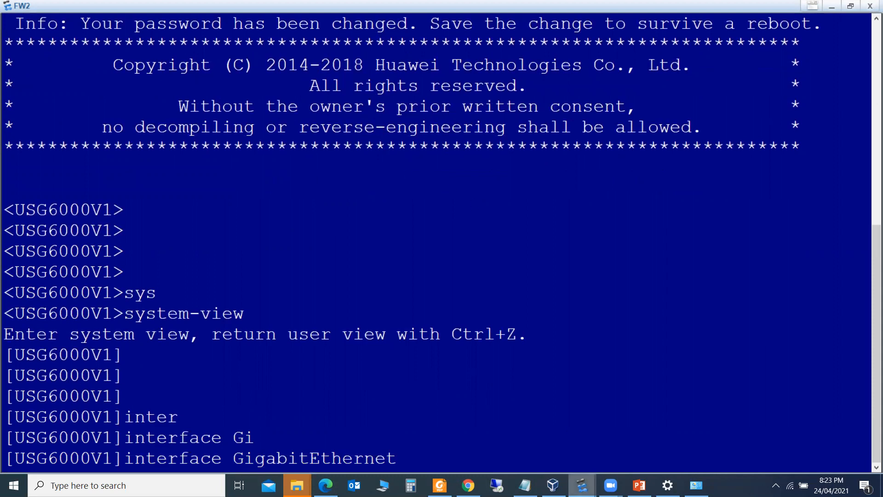
{"action": "mouse_move", "coordinate": [582, 485]}
{"action": "left_click", "coordinate": [453, 432]}
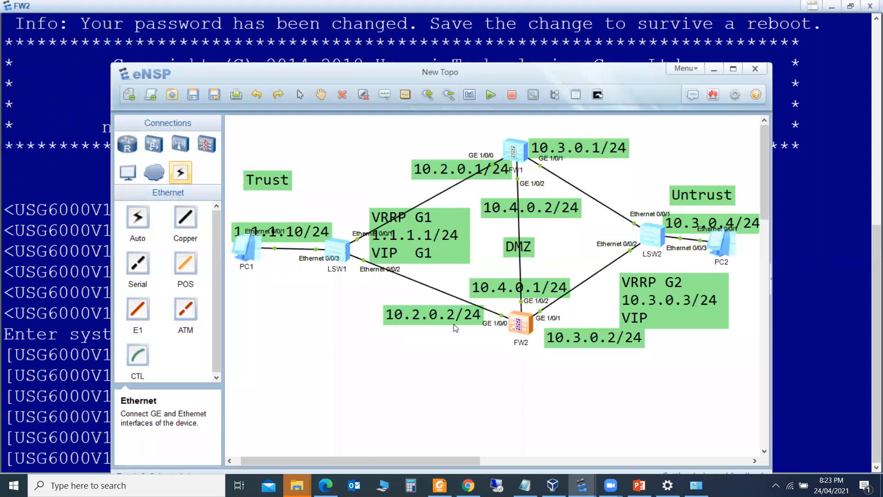
{"action": "mouse_move", "coordinate": [582, 485]}
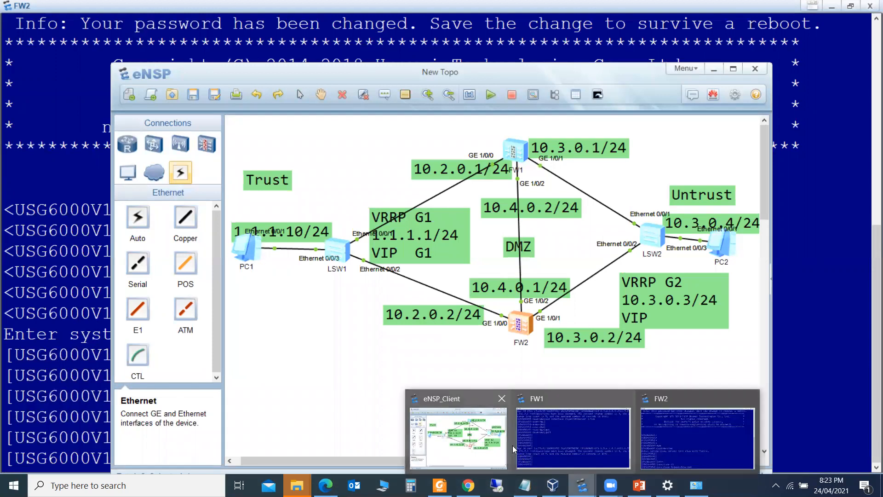
{"action": "left_click", "coordinate": [697, 437]}
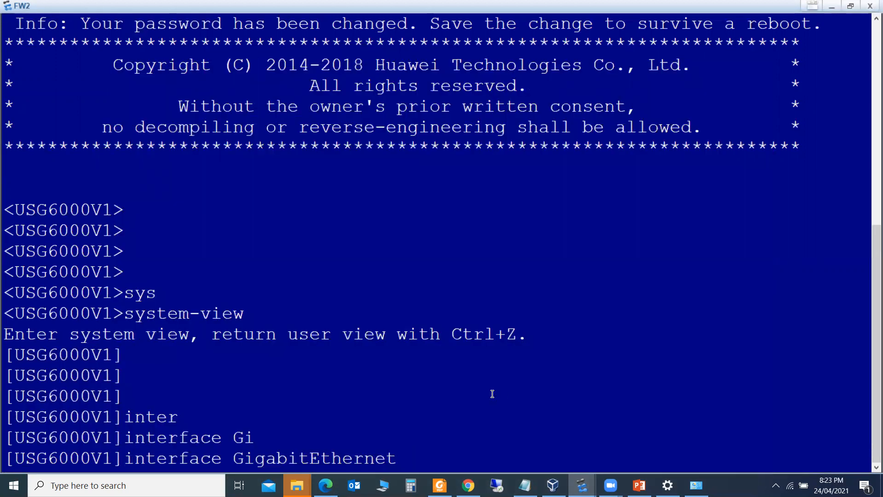
{"action": "type", "text": "1/0/0"}
{"action": "key", "text": "Return"}
Assign 10.2.0.2/24 to GigabitEthernet 1/0/0 and quit the interface
{"action": "type", "text": "u"}
{"action": "key", "text": "BackSpace"}
{"action": "type", "text": "ip ad"}
{"action": "key", "text": "Tab"}
{"action": "type", "text": "1"}
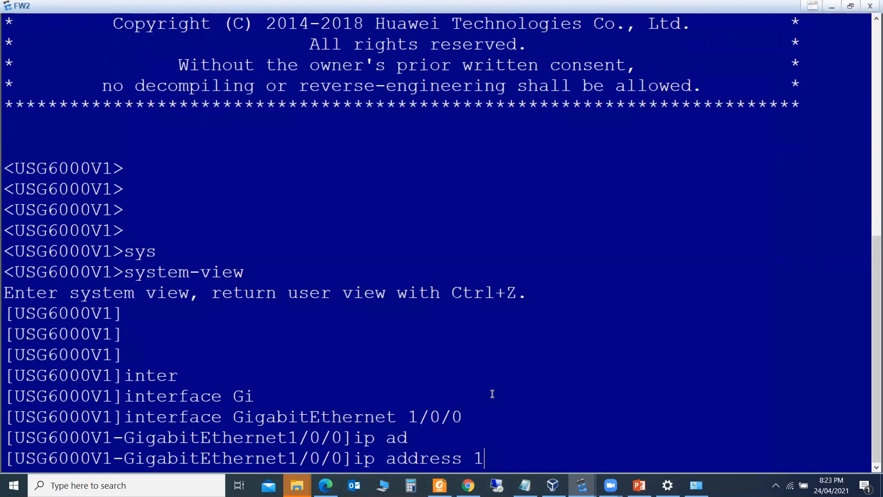
{"action": "type", "text": "0.2.0.2 24"}
{"action": "key", "text": "Return"}
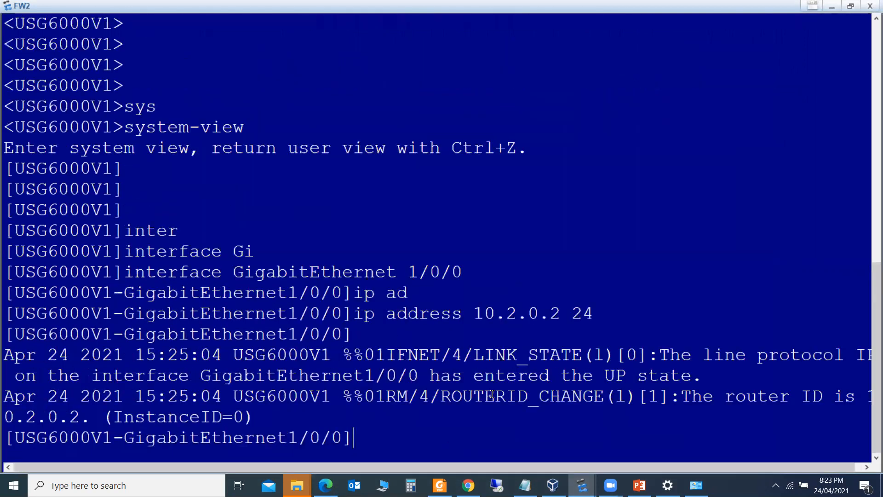
{"action": "type", "text": "qui"}
{"action": "key", "text": "Tab"}
{"action": "key", "text": "Return"}
{"action": "key", "text": "Return"}
{"action": "key", "text": "Return"}
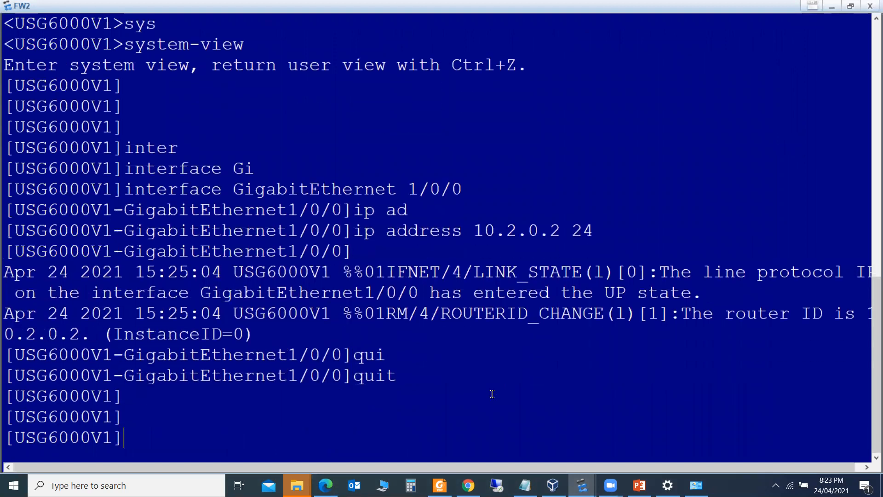
Enter GigabitEthernet 1/0/1 after checking its address on the topology diagram
{"action": "key", "text": "Return"}
{"action": "key", "text": "Up"}
{"action": "key", "text": "Up"}
{"action": "key", "text": "Up"}
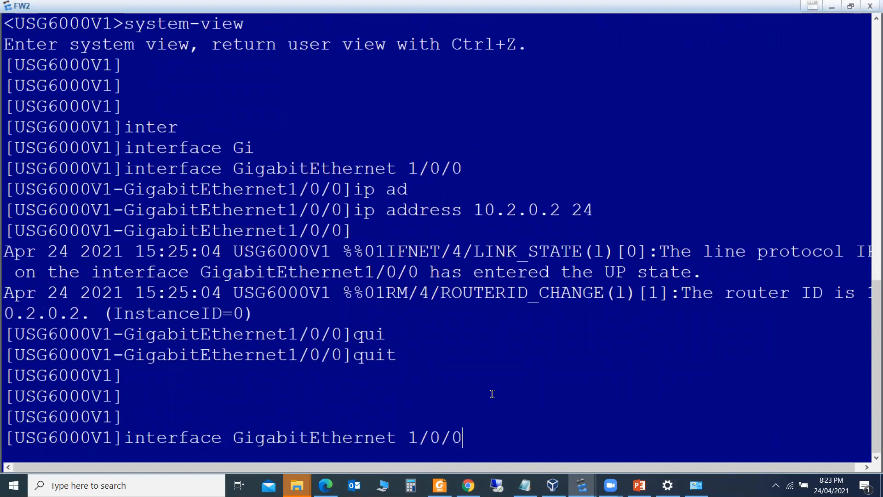
{"action": "key", "text": "BackSpace"}
{"action": "type", "text": "1"}
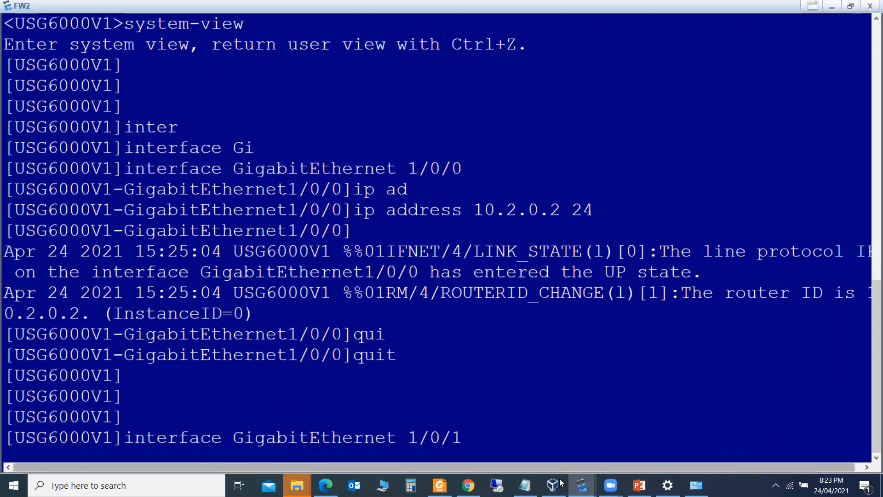
{"action": "mouse_move", "coordinate": [581, 485]}
{"action": "left_click", "coordinate": [557, 430]}
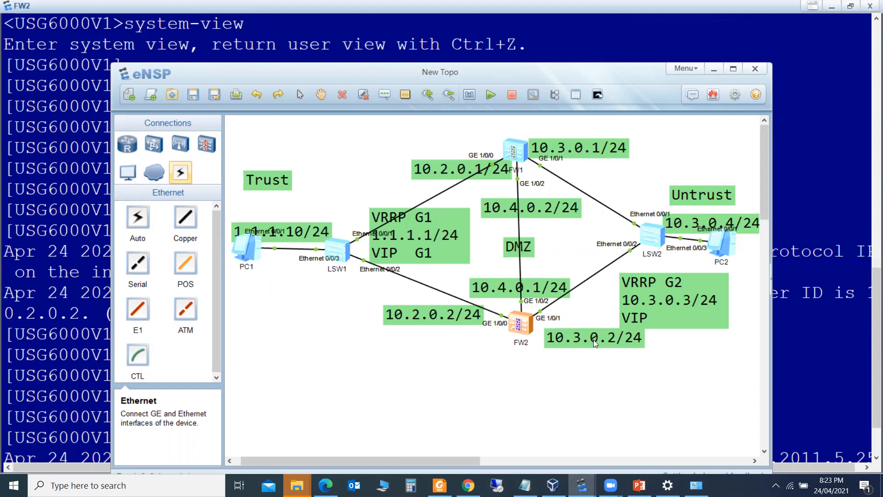
{"action": "mouse_move", "coordinate": [582, 485]}
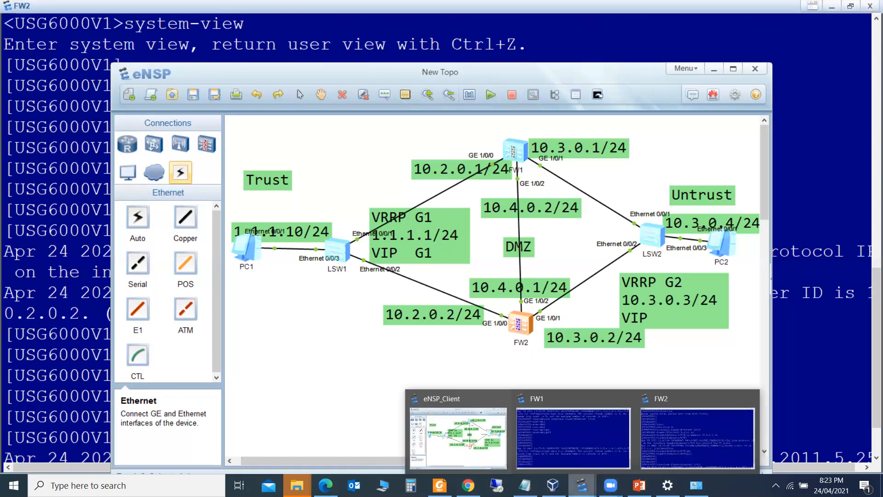
{"action": "left_click", "coordinate": [678, 417]}
{"action": "key", "text": "Return"}
Assign 10.3.0.2/24 to GigabitEthernet 1/0/1 and quit the interface
{"action": "key", "text": "Up"}
{"action": "key", "text": "Up"}
{"action": "key", "text": "Up"}
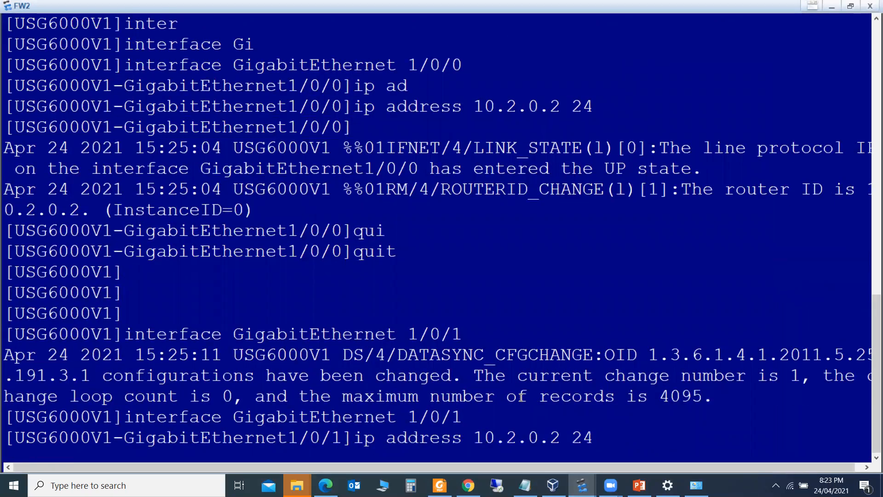
{"action": "key", "text": "Left"}
{"action": "key", "text": "Left"}
{"action": "key", "text": "Left"}
{"action": "key", "text": "Left"}
{"action": "key", "text": "Left"}
{"action": "key", "text": "Left"}
{"action": "key", "text": "BackSpace"}
{"action": "type", "text": "3"}
{"action": "key", "text": "Return"}
{"action": "key", "text": "Return"}
{"action": "key", "text": "Return"}
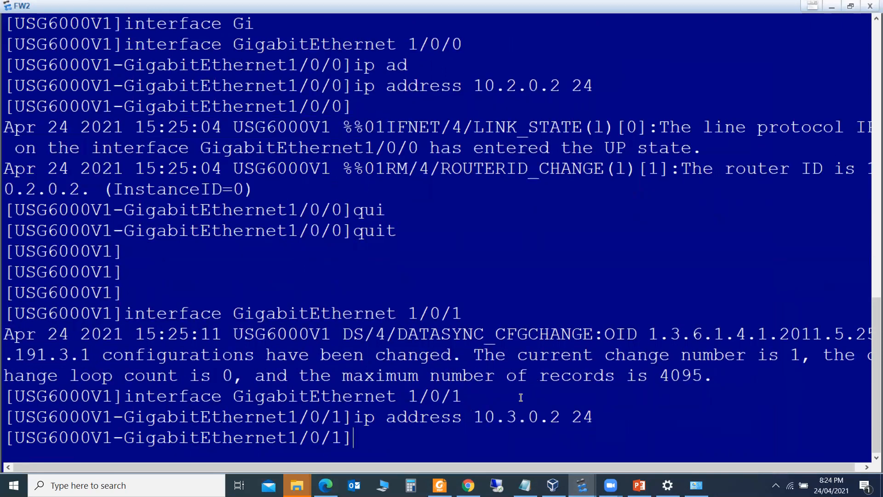
{"action": "type", "text": "qui"}
{"action": "key", "text": "Tab"}
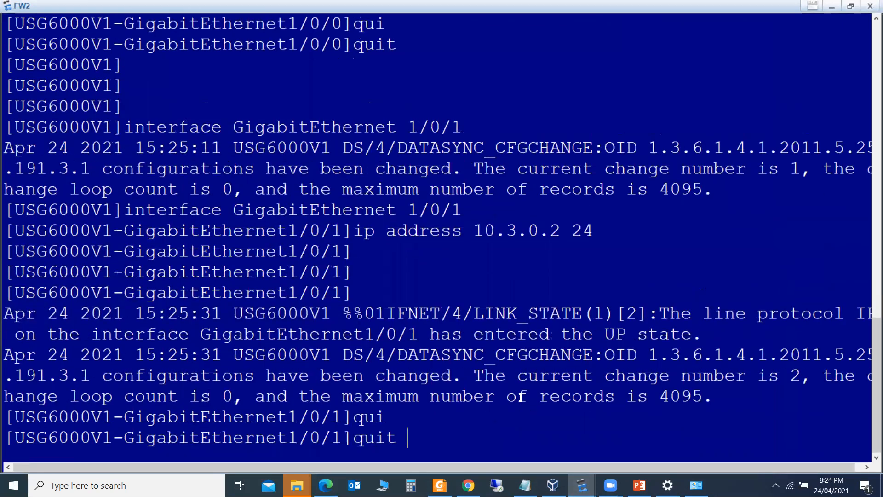
{"action": "key", "text": "Return"}
{"action": "key", "text": "Return"}
{"action": "key", "text": "Return"}
{"action": "key", "text": "Return"}
{"action": "key", "text": "Return"}
Enter GigabitEthernet 1/0/2 after checking the DMZ address on the topology
{"action": "key", "text": "Up"}
{"action": "key", "text": "Up"}
{"action": "key", "text": "Up"}
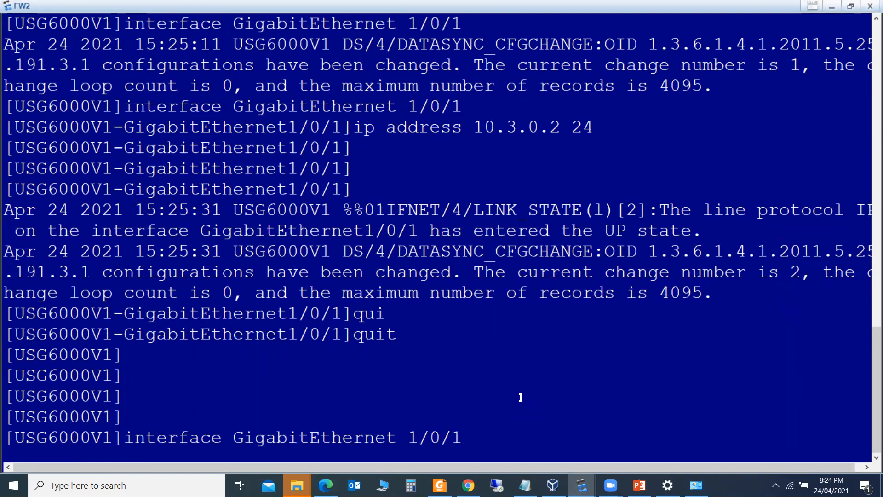
{"action": "key", "text": "BackSpace"}
{"action": "type", "text": "2"}
{"action": "mouse_move", "coordinate": [581, 485]}
{"action": "left_click", "coordinate": [465, 423]}
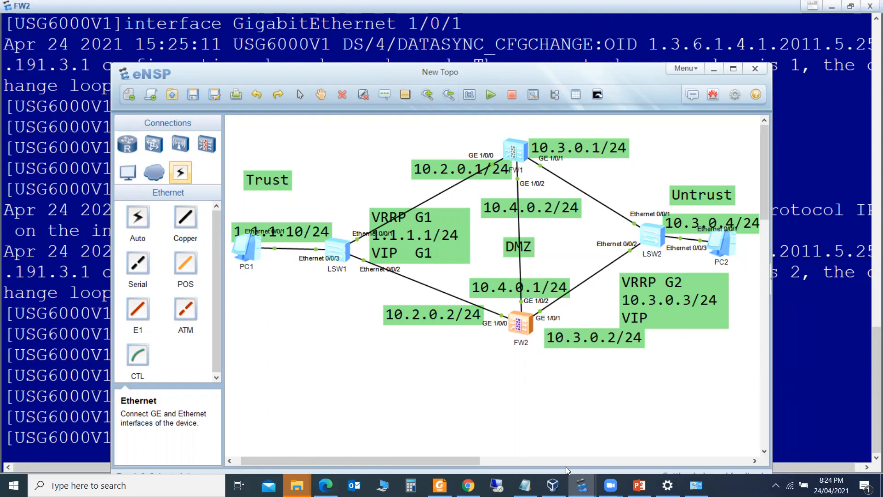
{"action": "mouse_move", "coordinate": [582, 485]}
{"action": "left_click", "coordinate": [680, 414]}
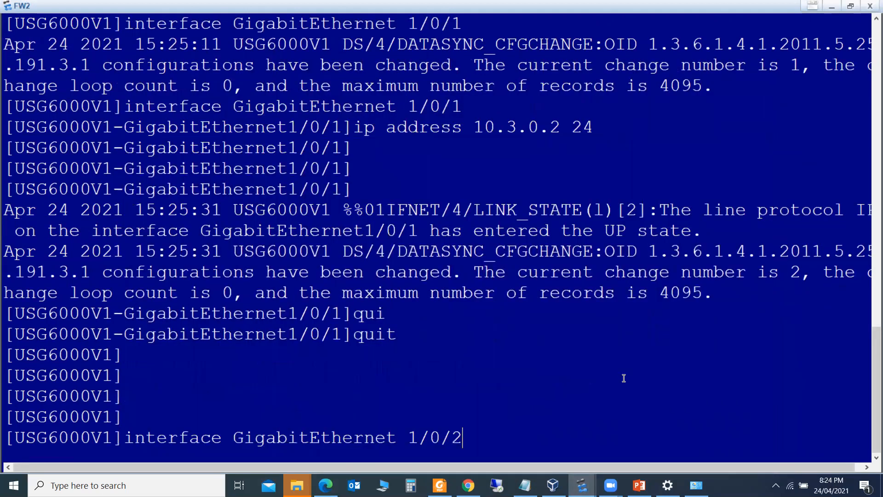
{"action": "key", "text": "Return"}
Assign 10.4.0.1/24 to GigabitEthernet 1/0/2 and quit the interface
{"action": "key", "text": "Up"}
{"action": "key", "text": "Up"}
{"action": "key", "text": "Up"}
{"action": "key", "text": "Up"}
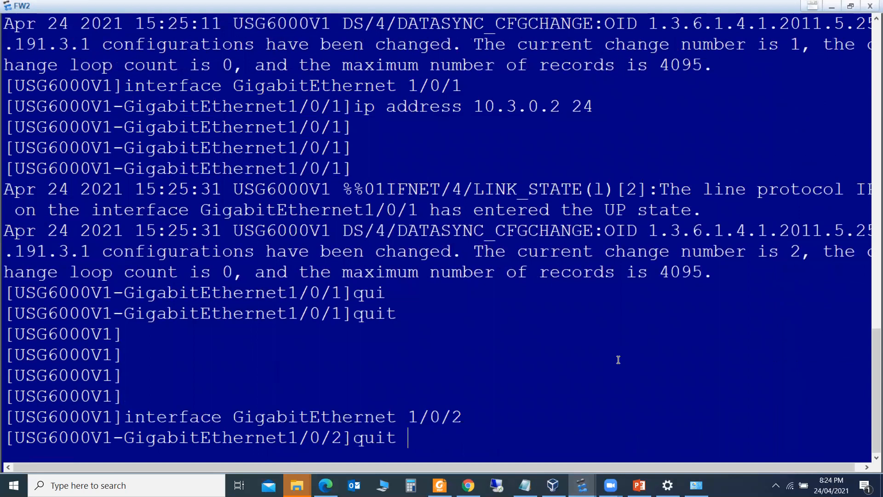
{"action": "key", "text": "Left"}
{"action": "key", "text": "Left"}
{"action": "key", "text": "Left"}
{"action": "key", "text": "BackSpace"}
{"action": "type", "text": "1"}
{"action": "key", "text": "Left"}
{"action": "key", "text": "Left"}
{"action": "key", "text": "BackSpace"}
{"action": "type", "text": "4"}
{"action": "key", "text": "Return"}
{"action": "key", "text": "Return"}
{"action": "key", "text": "Return"}
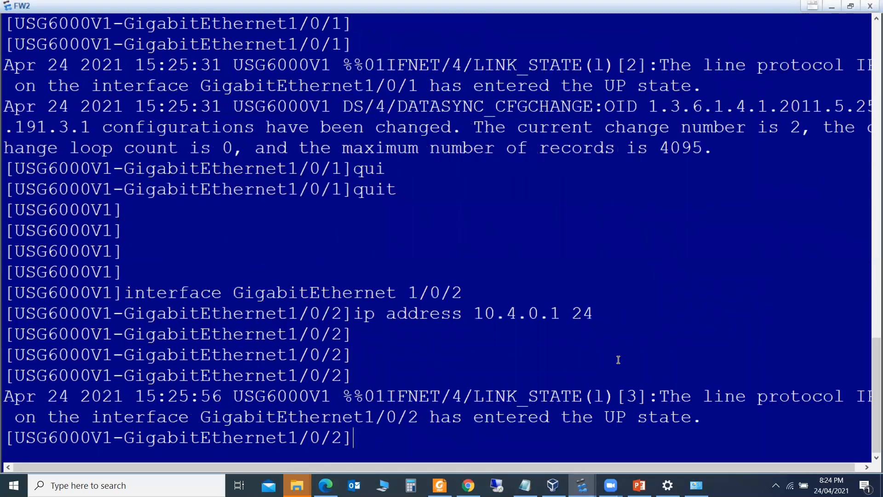
{"action": "type", "text": "qui"}
{"action": "key", "text": "Tab"}
{"action": "key", "text": "Return"}
{"action": "key", "text": "Return"}
{"action": "key", "text": "Return"}
{"action": "key", "text": "Return"}
{"action": "key", "text": "Return"}
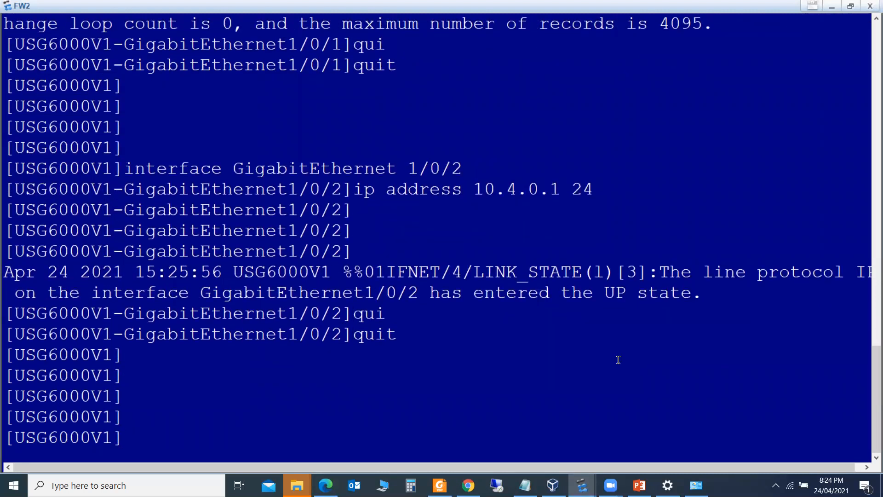
Begin the firewall zone command, removing a stray q from the keyword
{"action": "type", "text": "fireq"}
{"action": "key", "text": "Tab"}
{"action": "key", "text": "BackSpace"}
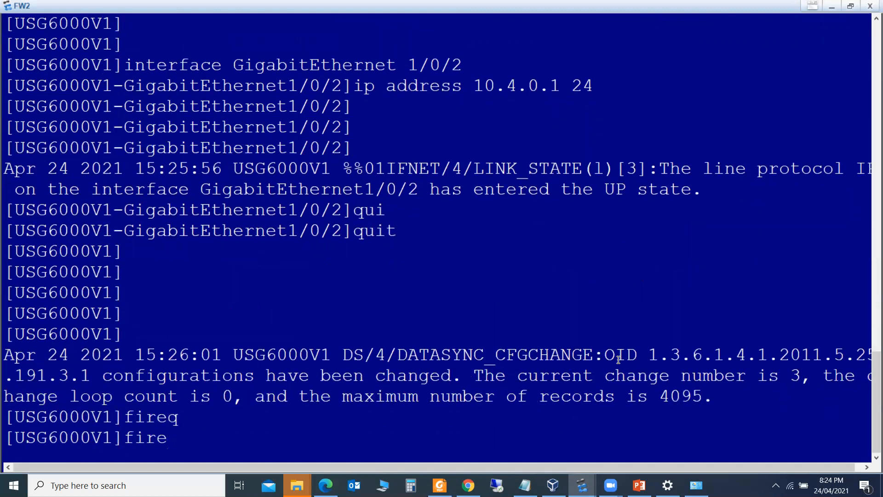
On FW2, add GigabitEthernet 1/0/0 to the trust zone and quit the zone view
{"action": "type", "text": "wall z"}
{"action": "key", "text": "Tab"}
{"action": "type", "text": "zo"}
{"action": "key", "text": "Tab"}
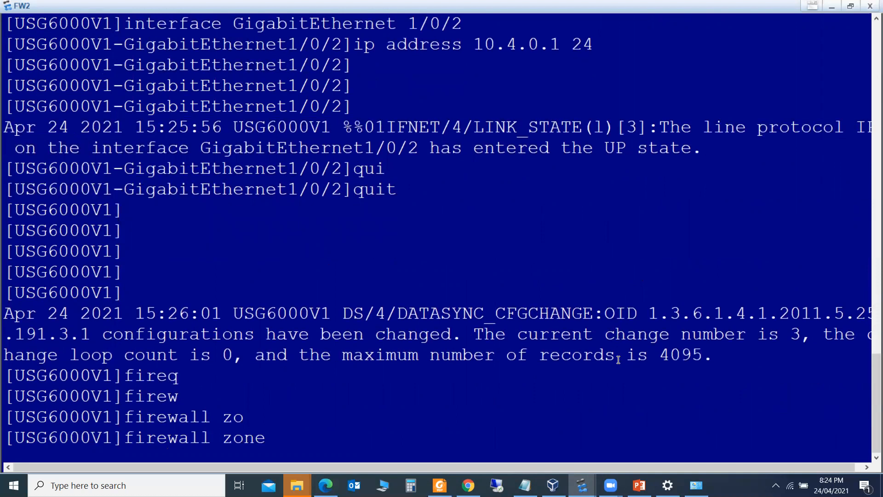
{"action": "type", "text": "tr"}
{"action": "key", "text": "Tab"}
{"action": "key", "text": "Return"}
{"action": "key", "text": "Return"}
{"action": "key", "text": "Return"}
{"action": "key", "text": "Return"}
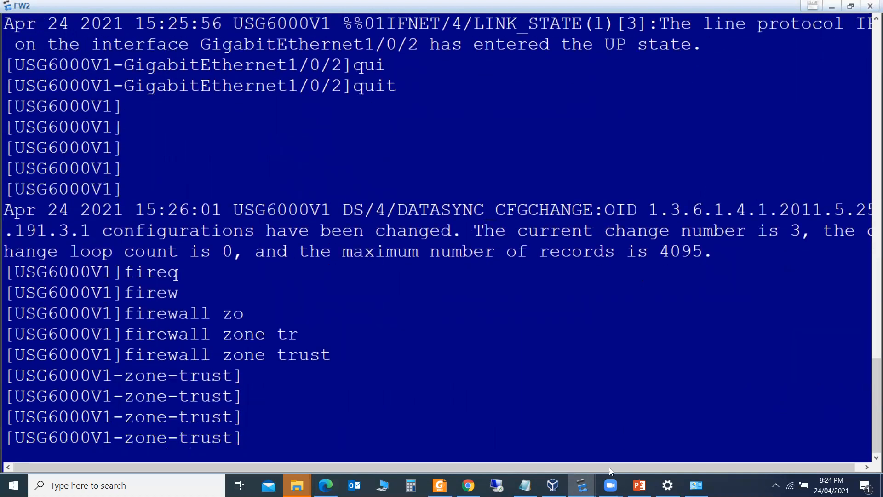
{"action": "mouse_move", "coordinate": [582, 485]}
{"action": "left_click", "coordinate": [453, 443]}
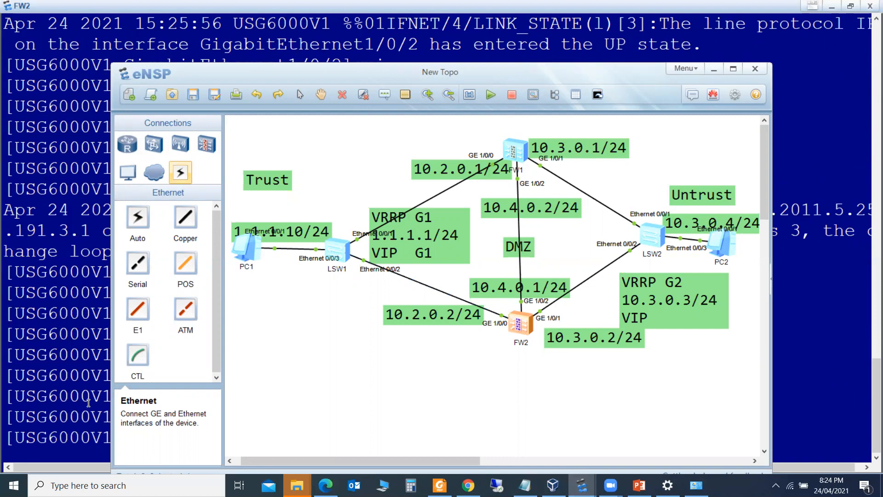
{"action": "double_click", "coordinate": [519, 321]}
{"action": "type", "text": "add"}
{"action": "key", "text": "Tab"}
{"action": "type", "text": "g"}
{"action": "key", "text": "BackSpace"}
{"action": "type", "text": "inter"}
{"action": "key", "text": "Tab"}
{"action": "type", "text": "gi"}
{"action": "key", "text": "Tab"}
{"action": "type", "text": "1/0/0"}
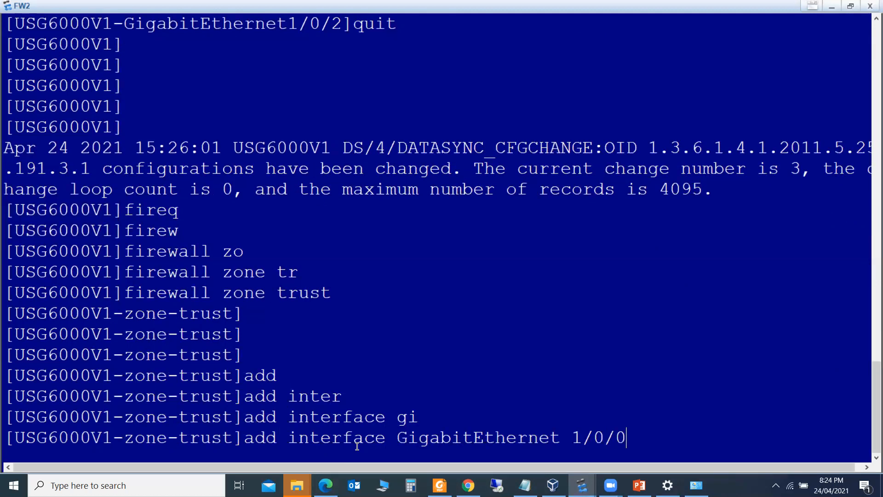
{"action": "key", "text": "Return"}
{"action": "key", "text": "Return"}
{"action": "key", "text": "Return"}
{"action": "type", "text": "qui"}
{"action": "key", "text": "Tab"}
{"action": "key", "text": "Return"}
{"action": "key", "text": "Return"}
{"action": "key", "text": "Return"}
{"action": "key", "text": "Return"}
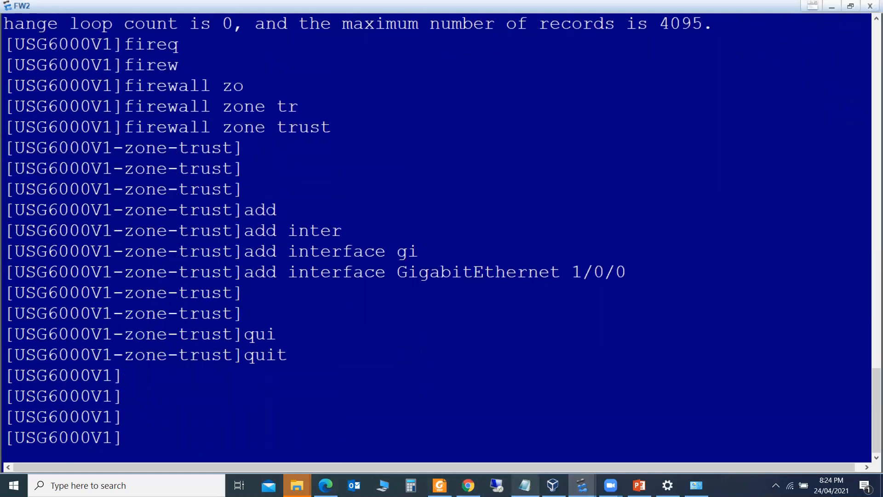
Add GigabitEthernet 1/0/2 to FW2's DMZ zone and quit the zone view
{"action": "mouse_move", "coordinate": [525, 485]}
{"action": "type", "text": "fire"}
{"action": "key", "text": "Tab"}
{"action": "type", "text": "zo"}
{"action": "key", "text": "Tab"}
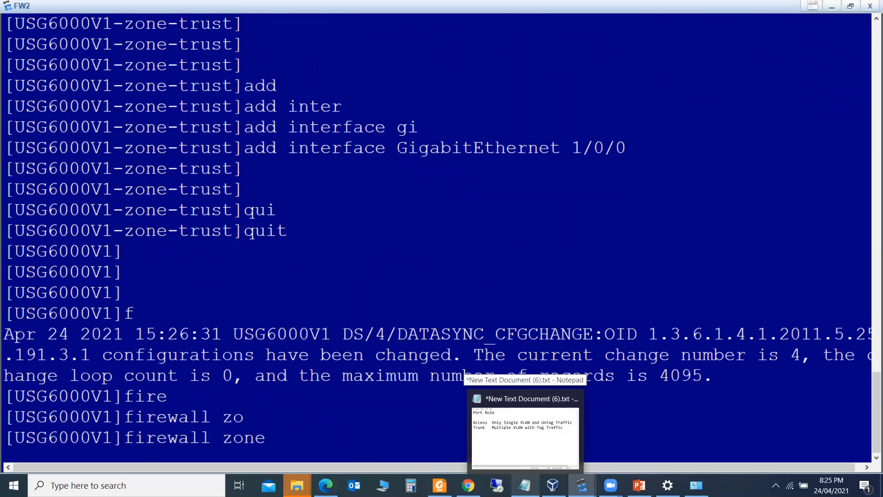
{"action": "type", "text": "dm"}
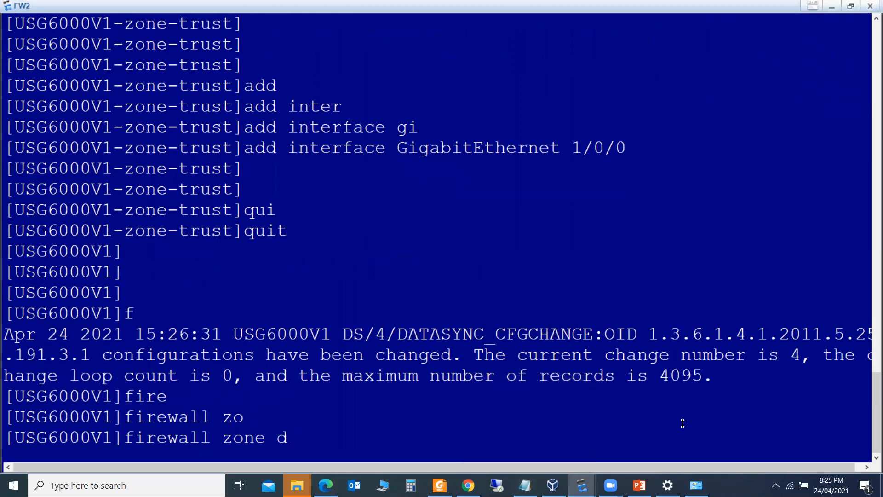
{"action": "key", "text": "Tab"}
{"action": "key", "text": "Return"}
{"action": "key", "text": "Return"}
{"action": "key", "text": "Return"}
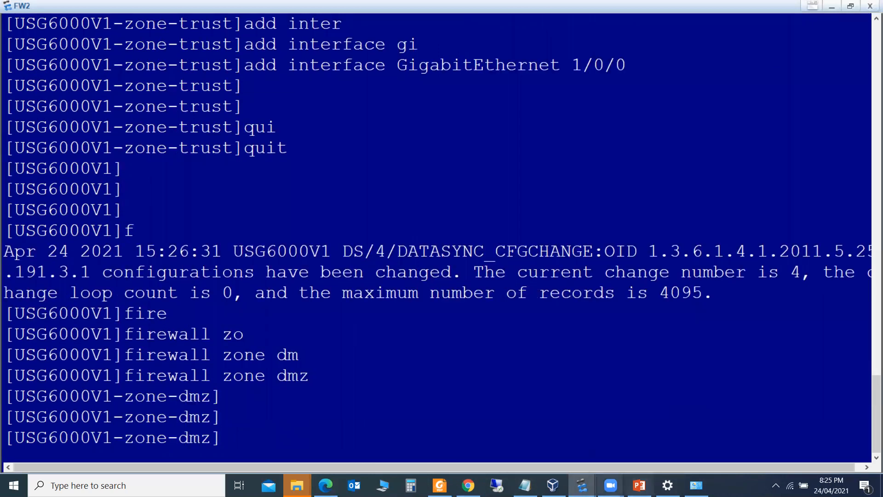
{"action": "mouse_move", "coordinate": [582, 486]}
{"action": "left_click", "coordinate": [452, 435]}
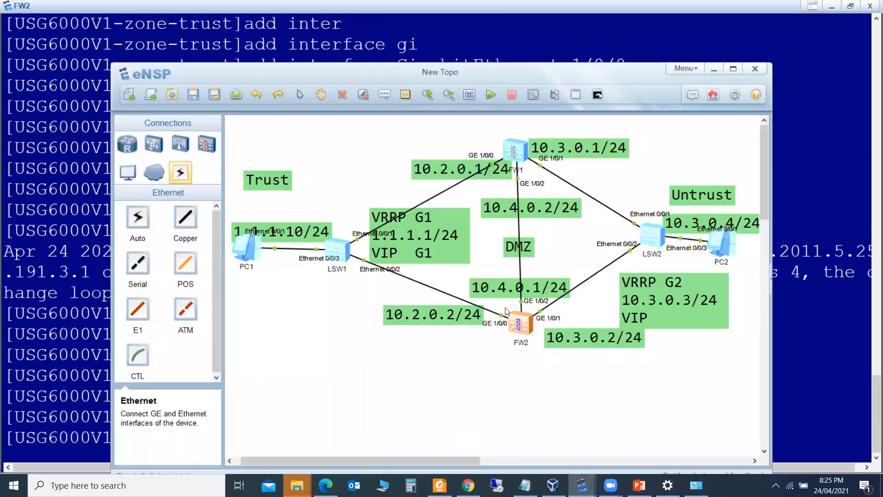
{"action": "left_click", "coordinate": [83, 406]}
{"action": "type", "text": "add"}
{"action": "key", "text": "Tab"}
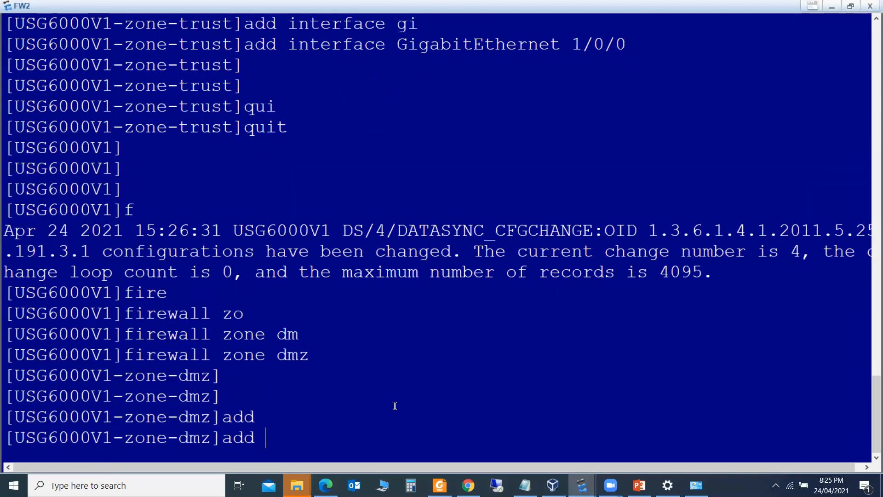
{"action": "type", "text": "inter"}
{"action": "key", "text": "Tab"}
{"action": "type", "text": "gi"}
{"action": "key", "text": "Tab"}
{"action": "type", "text": "1/0/2"}
{"action": "key", "text": "Return"}
{"action": "key", "text": "Return"}
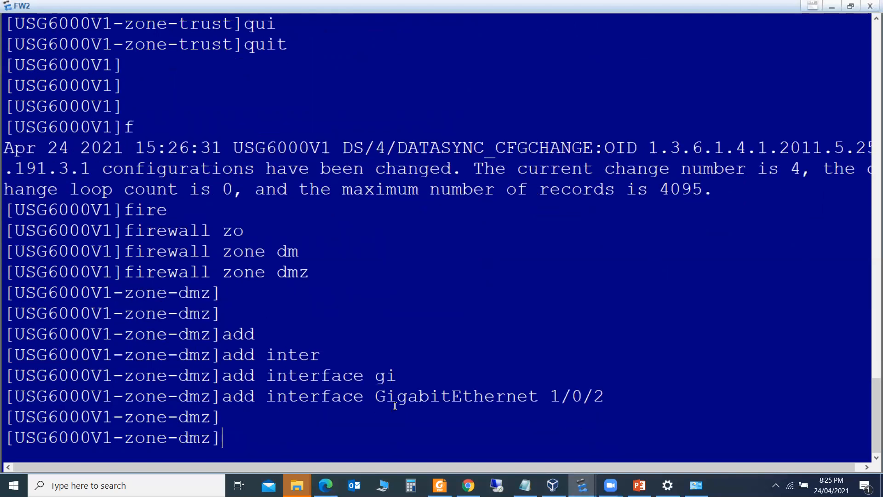
{"action": "key", "text": "Return"}
{"action": "type", "text": "qui"}
{"action": "key", "text": "Tab"}
{"action": "key", "text": "Return"}
{"action": "key", "text": "Return"}
{"action": "key", "text": "Return"}
{"action": "key", "text": "Return"}
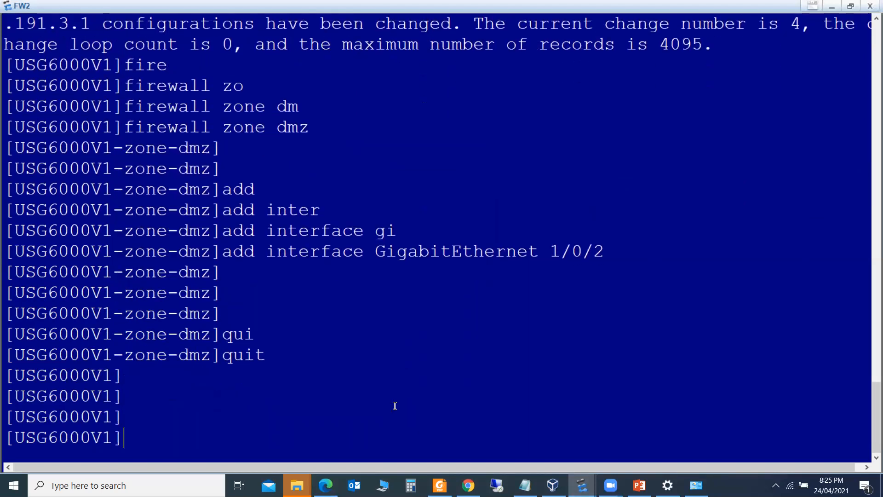
Add GigabitEthernet 1/0/1 to FW2's untrust zone and return to system view
{"action": "type", "text": "fire"}
{"action": "key", "text": "Tab"}
{"action": "type", "text": "zo"}
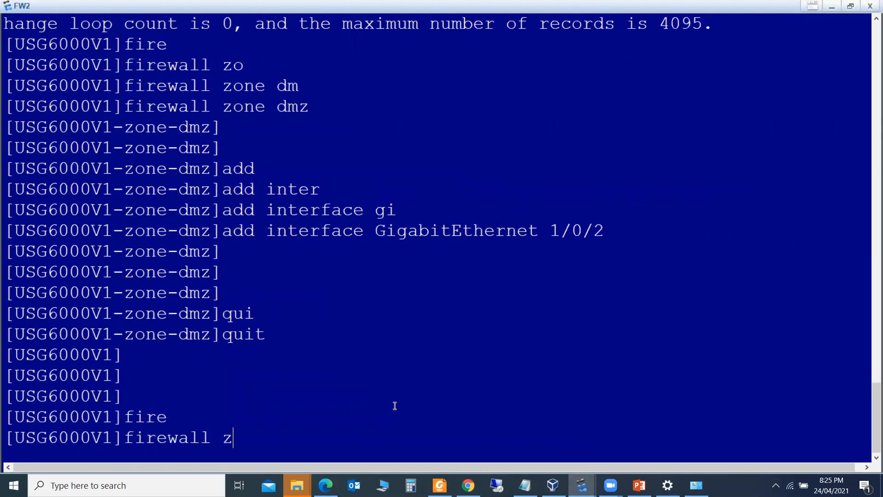
{"action": "key", "text": "Tab"}
{"action": "type", "text": "untr"}
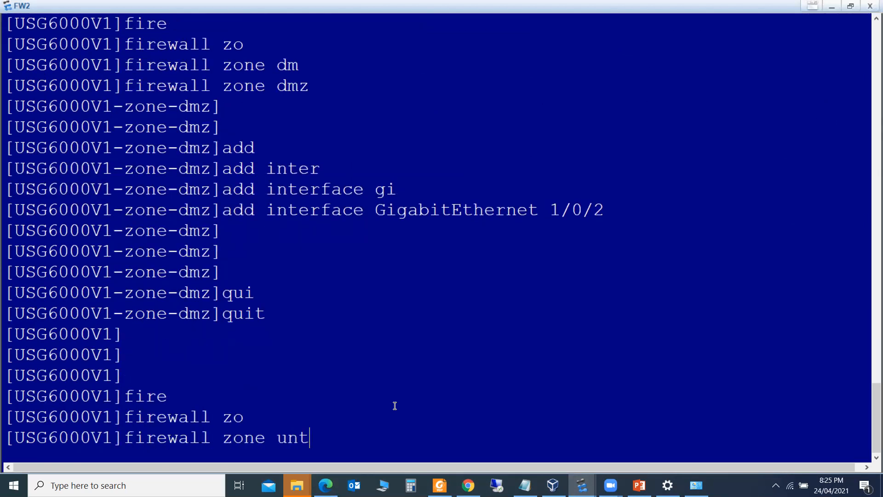
{"action": "key", "text": "Tab"}
{"action": "key", "text": "Return"}
{"action": "key", "text": "Return"}
{"action": "type", "text": "a"}
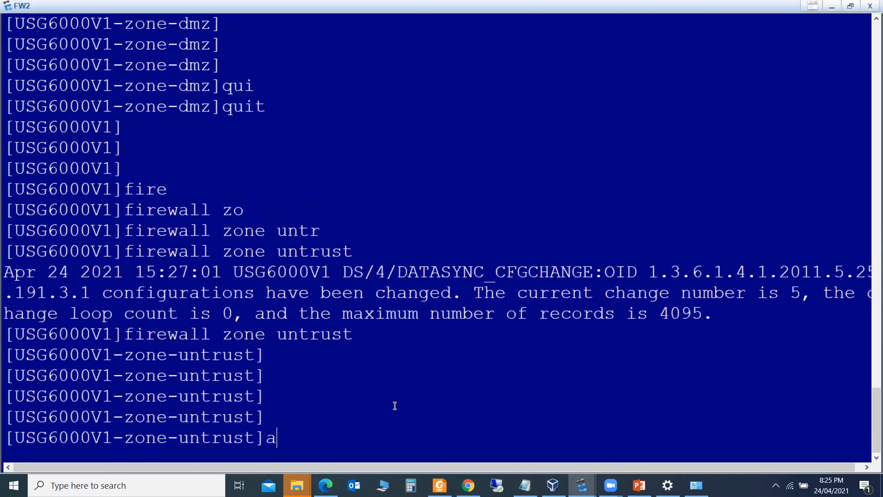
{"action": "type", "text": "dd inter"}
{"action": "key", "text": "Tab"}
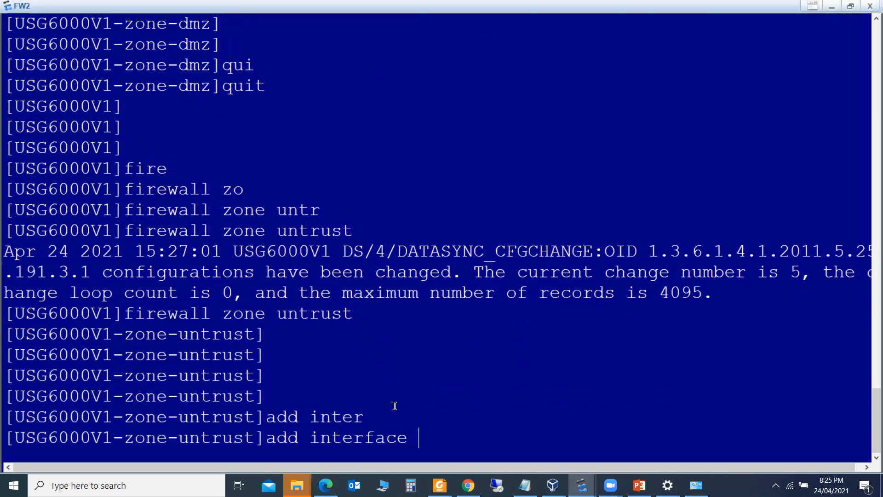
{"action": "type", "text": "gi"}
{"action": "key", "text": "Tab"}
{"action": "type", "text": "1/0/1"}
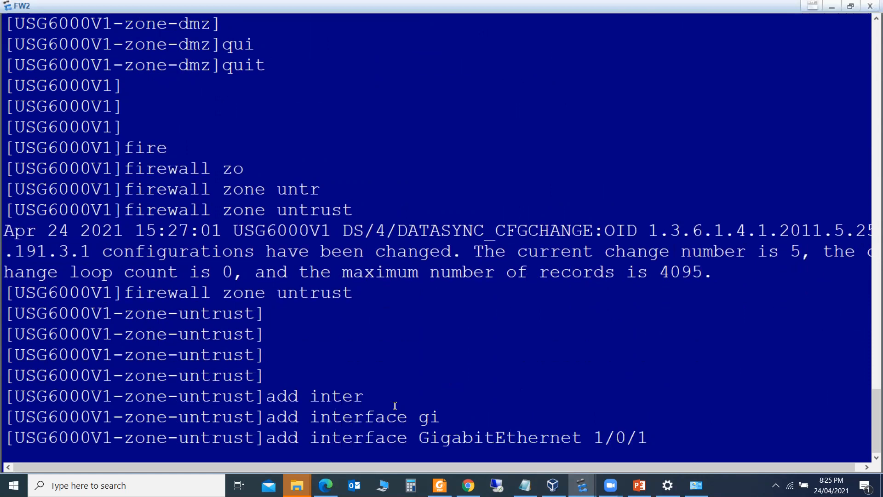
{"action": "key", "text": "Return"}
{"action": "key", "text": "Return"}
{"action": "key", "text": "Return"}
{"action": "type", "text": "qui"}
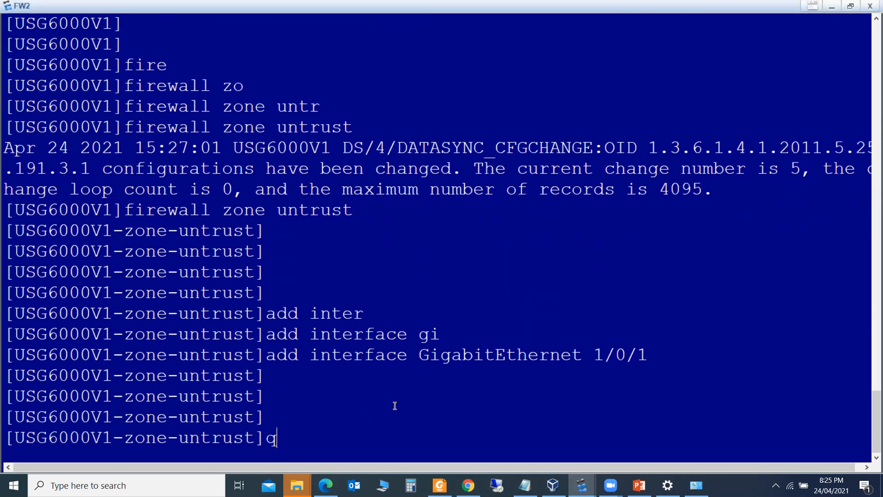
{"action": "key", "text": "Tab"}
{"action": "key", "text": "Return"}
{"action": "key", "text": "Return"}
{"action": "key", "text": "Return"}
{"action": "key", "text": "Return"}
{"action": "key", "text": "Return"}
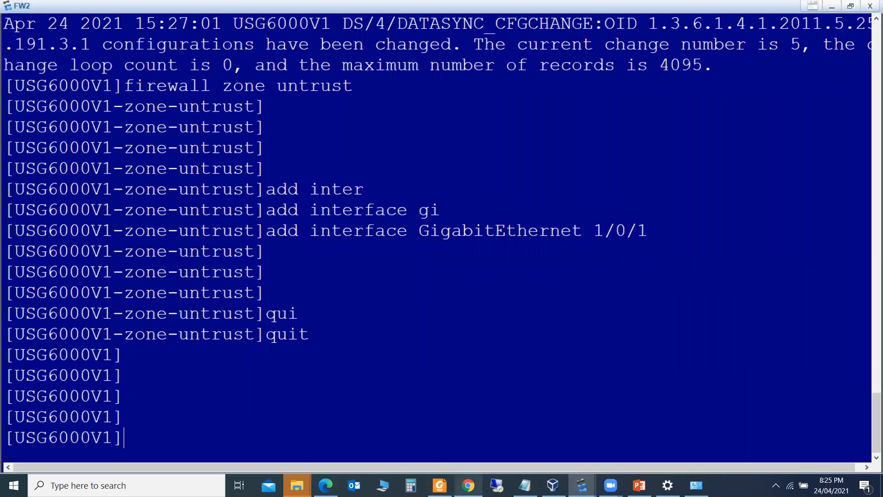
{"action": "left_click", "coordinate": [439, 485]}
{"action": "key", "text": "alt+Tab"}
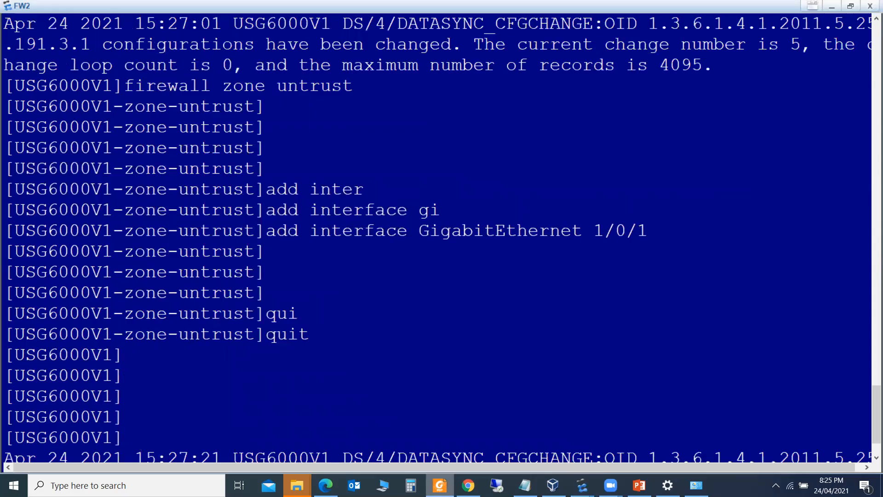
{"action": "left_click", "coordinate": [639, 485]}
{"action": "key", "text": "alt+Tab"}
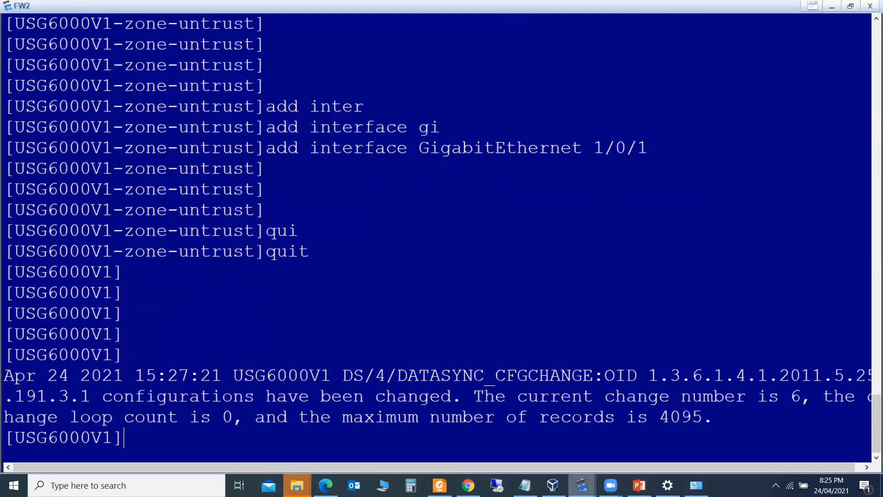
{"action": "mouse_move", "coordinate": [581, 485]}
{"action": "left_click", "coordinate": [434, 425]}
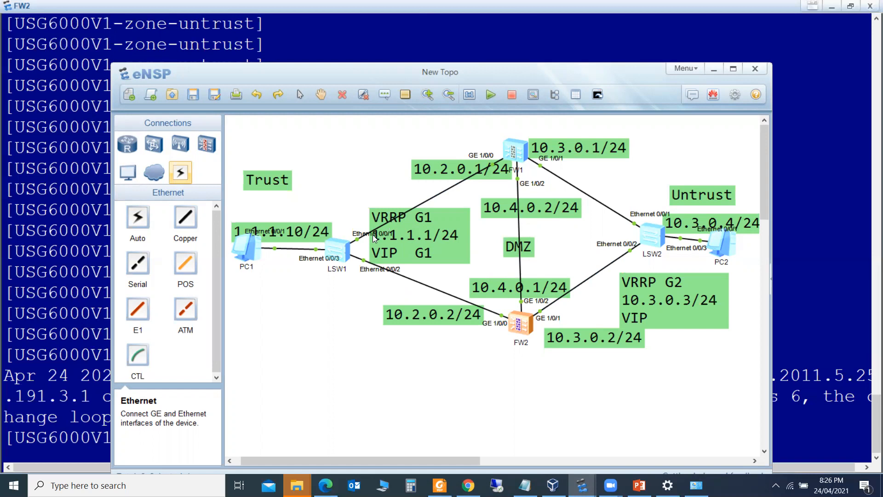
{"action": "left_click", "coordinate": [87, 395]}
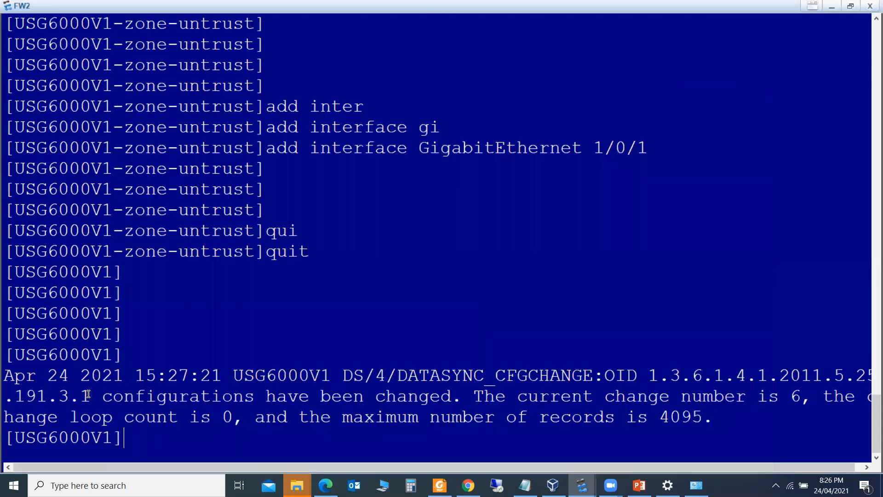
{"action": "left_click", "coordinate": [439, 485]}
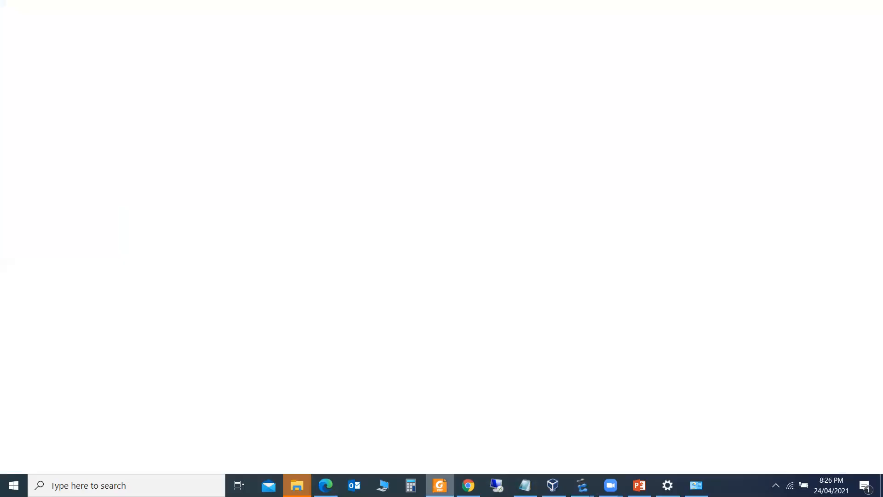
Scroll the lab guide past Table 7-1 to section 7.2.2 on page 79
{"action": "scroll", "coordinate": [870, 383], "scroll_direction": "down", "scroll_amount": 5}
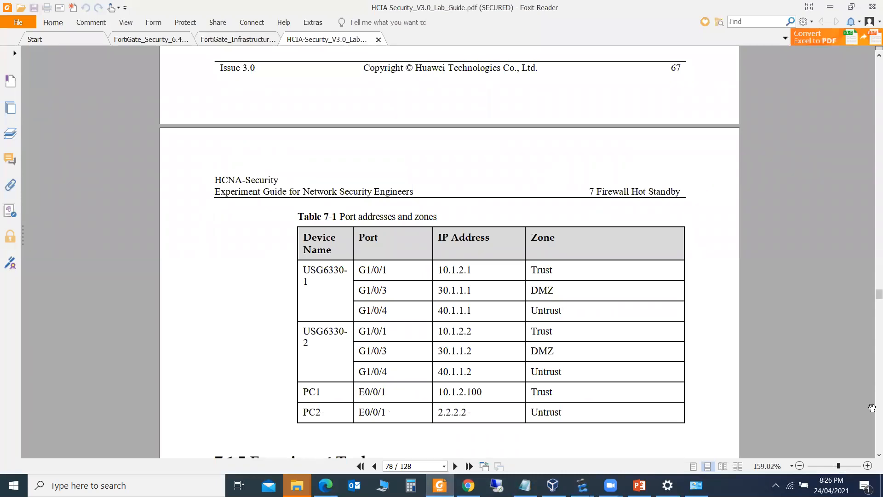
{"action": "scroll", "coordinate": [870, 408], "scroll_direction": "down", "scroll_amount": 3}
{"action": "scroll", "coordinate": [872, 408], "scroll_direction": "down", "scroll_amount": 4}
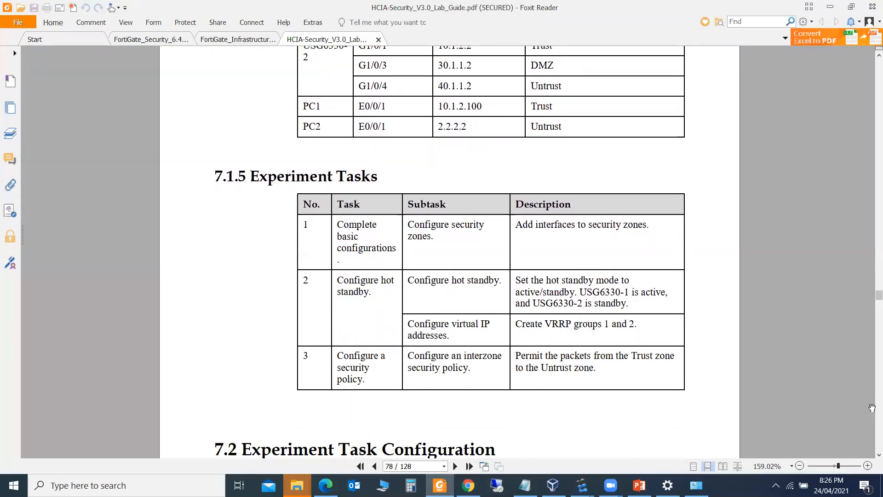
{"action": "scroll", "coordinate": [872, 407], "scroll_direction": "down", "scroll_amount": 5}
{"action": "scroll", "coordinate": [872, 407], "scroll_direction": "down", "scroll_amount": 9}
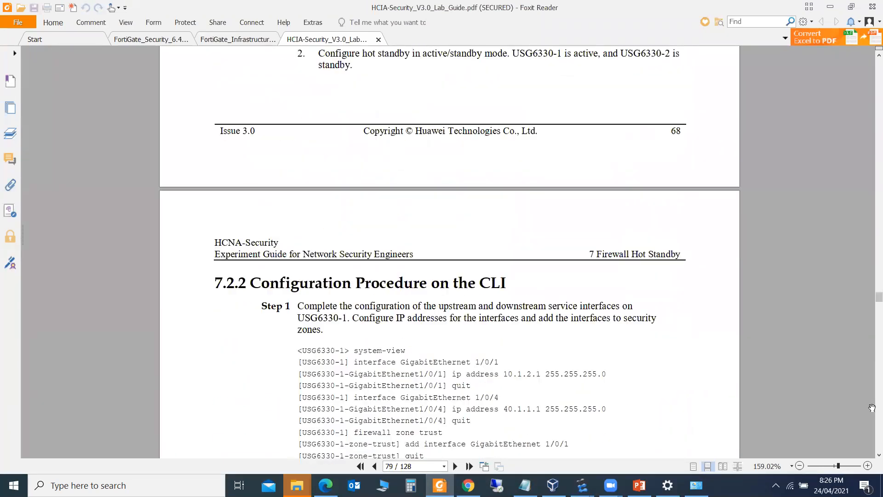